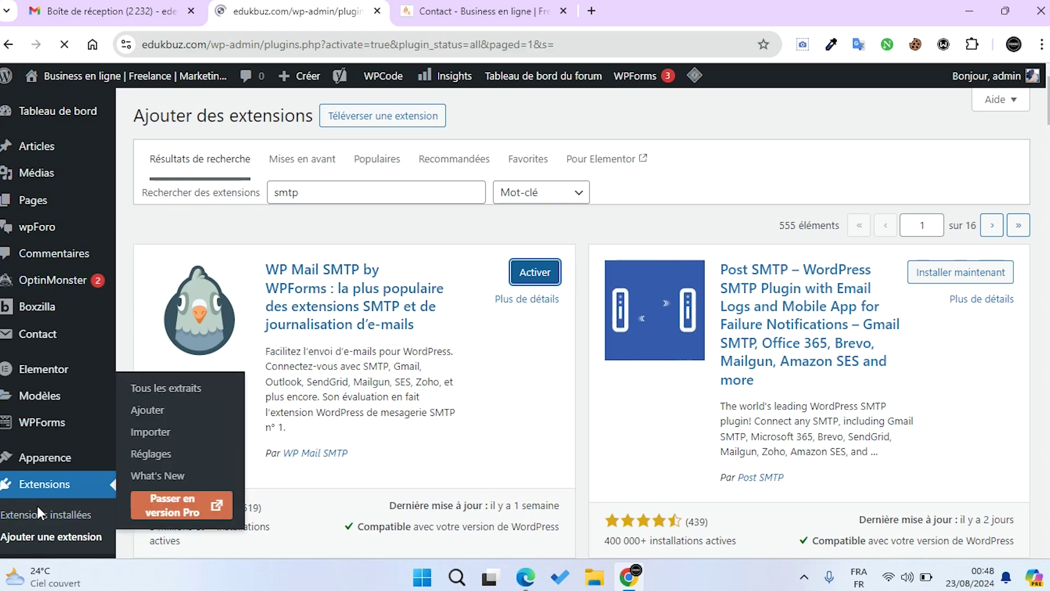
Scroll the admin page and bring up the WP Mail SMTP submenu in the sidebar
scroll(74, 232, down, 8)
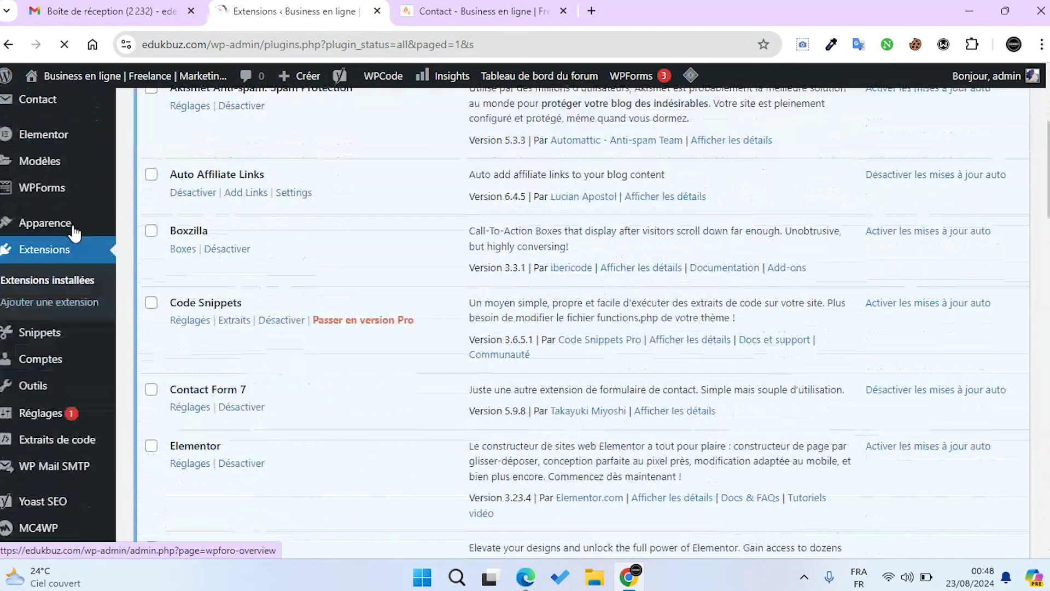
mouse_move(50, 249)
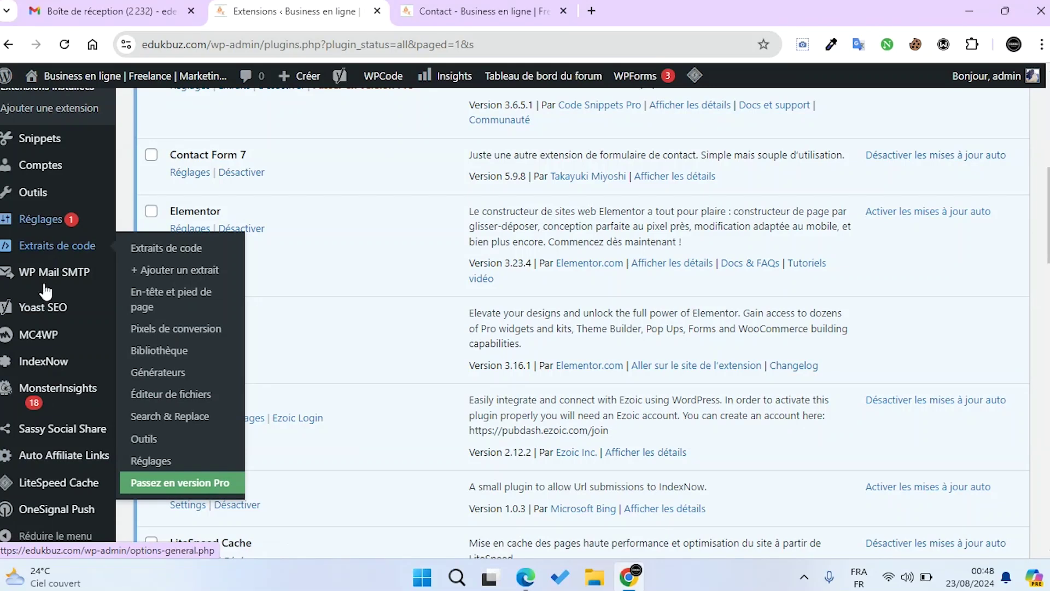
mouse_move(44, 282)
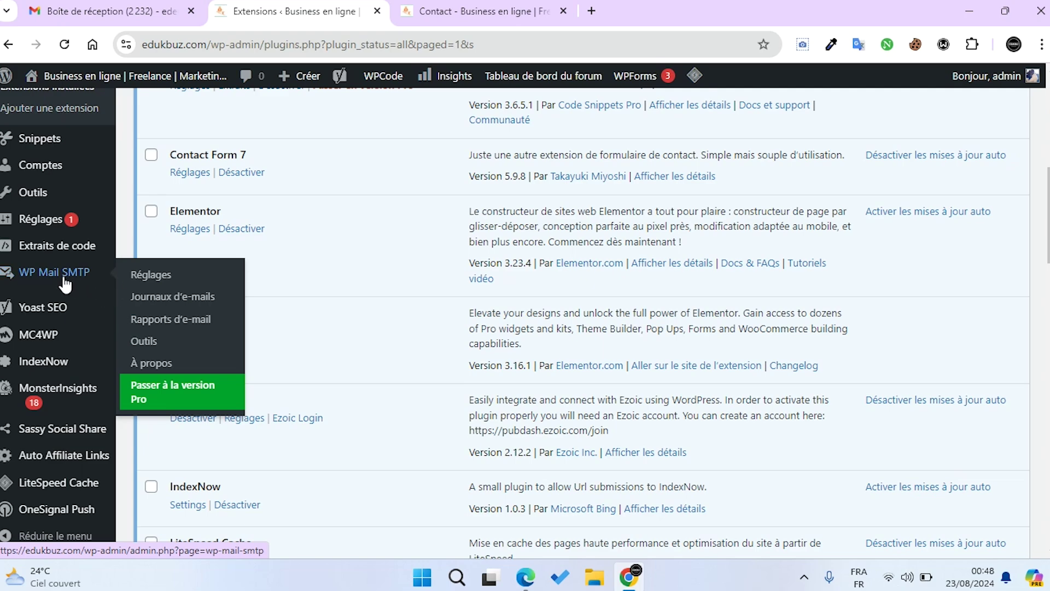
Open the WP Mail SMTP Réglages page and look over its general settings
click(173, 278)
scroll(219, 257, up, 9)
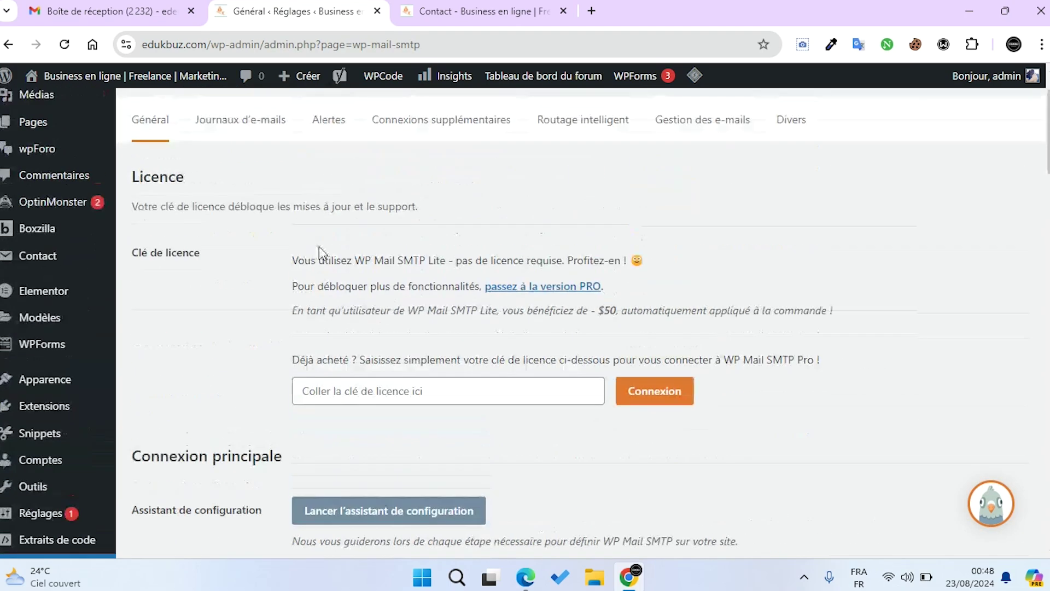
scroll(481, 237, down, 4)
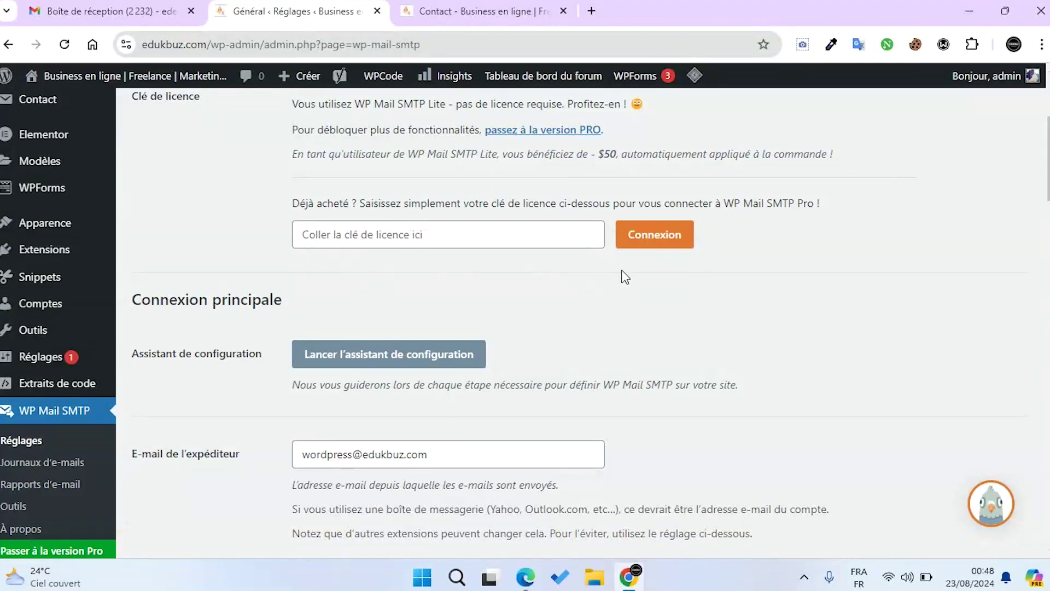
scroll(567, 247, up, 1)
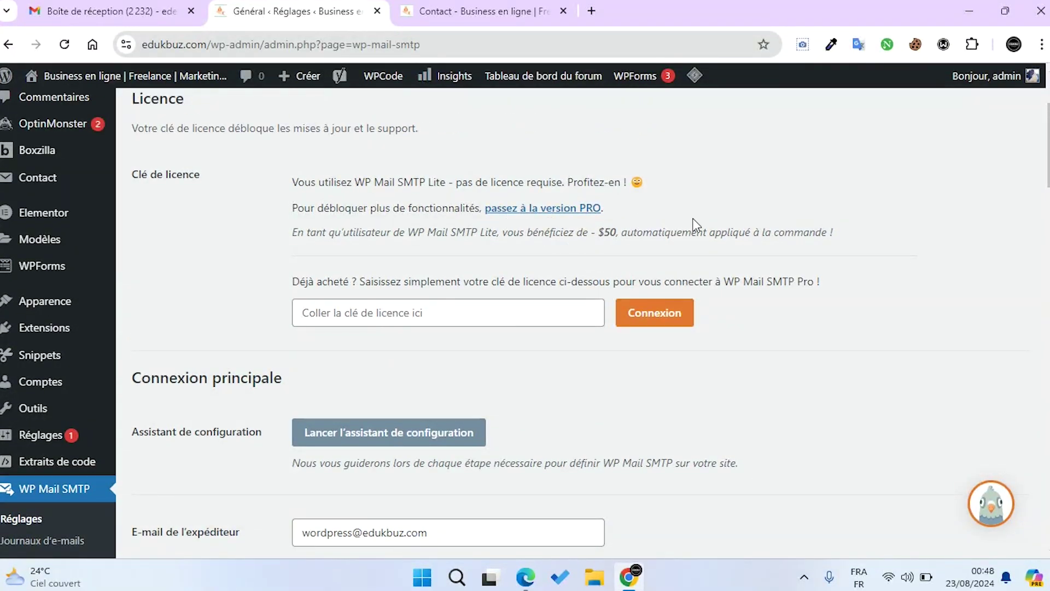
scroll(692, 236, down, 4)
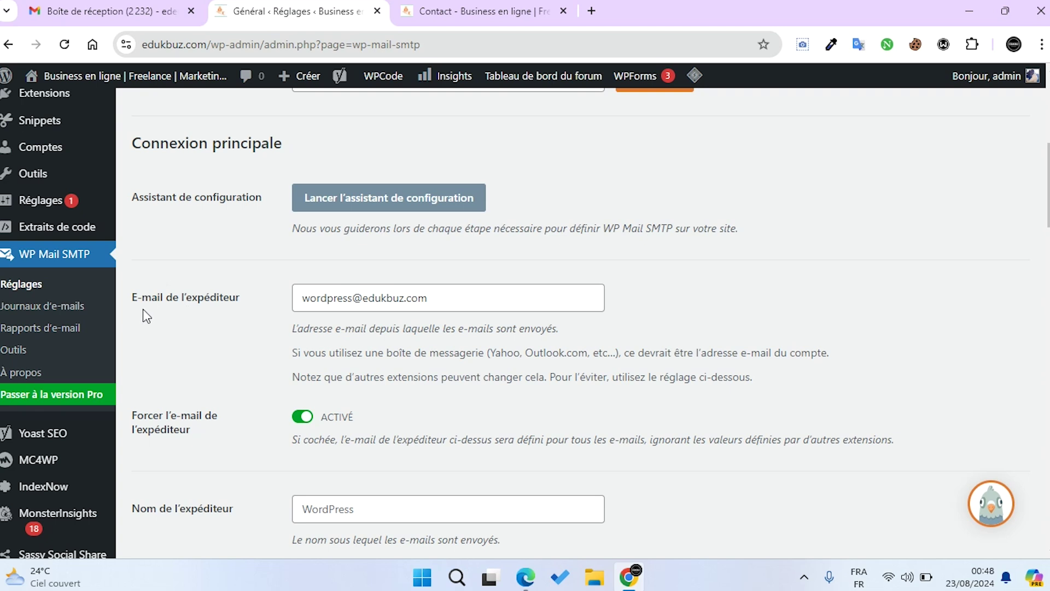
Replace the default From Email with the Gmail address using Chrome's autofill
drag(535, 307, 288, 304)
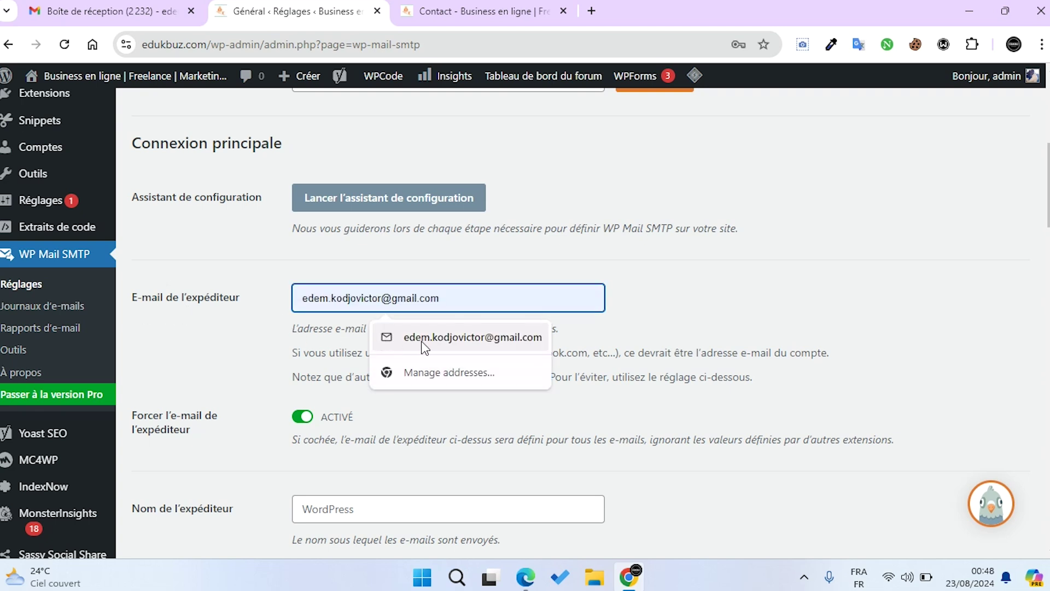
click(422, 340)
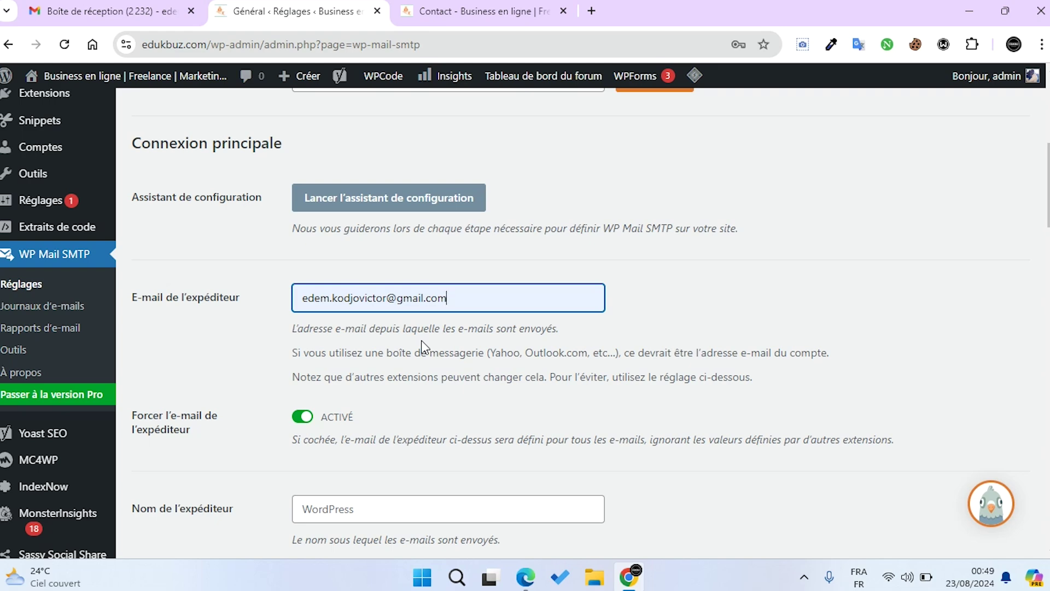
Set the From Name to Edukbuz
scroll(422, 340, down, 2)
scroll(421, 339, down, 1)
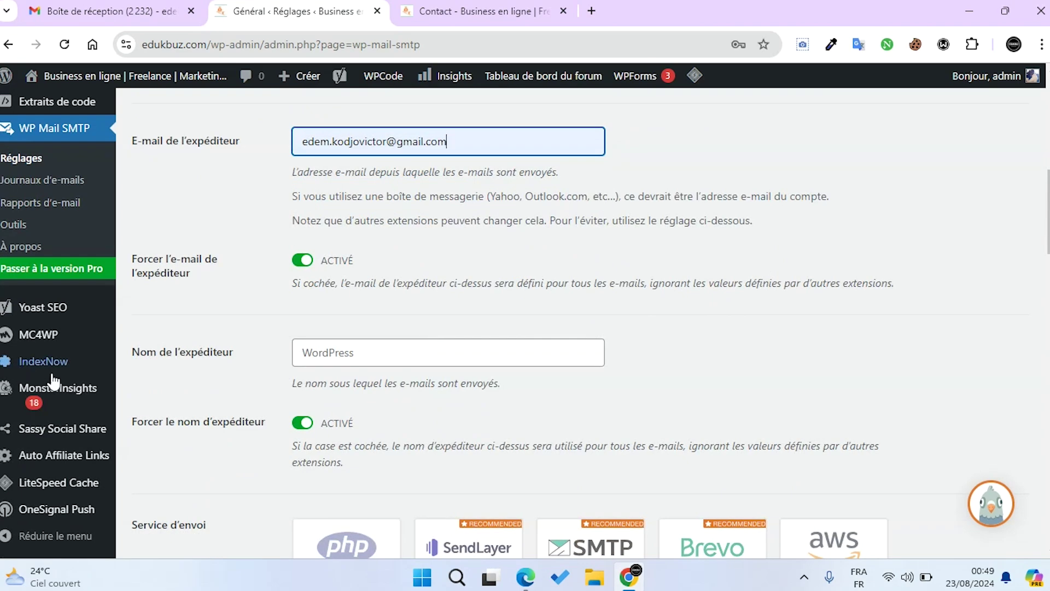
click(401, 352)
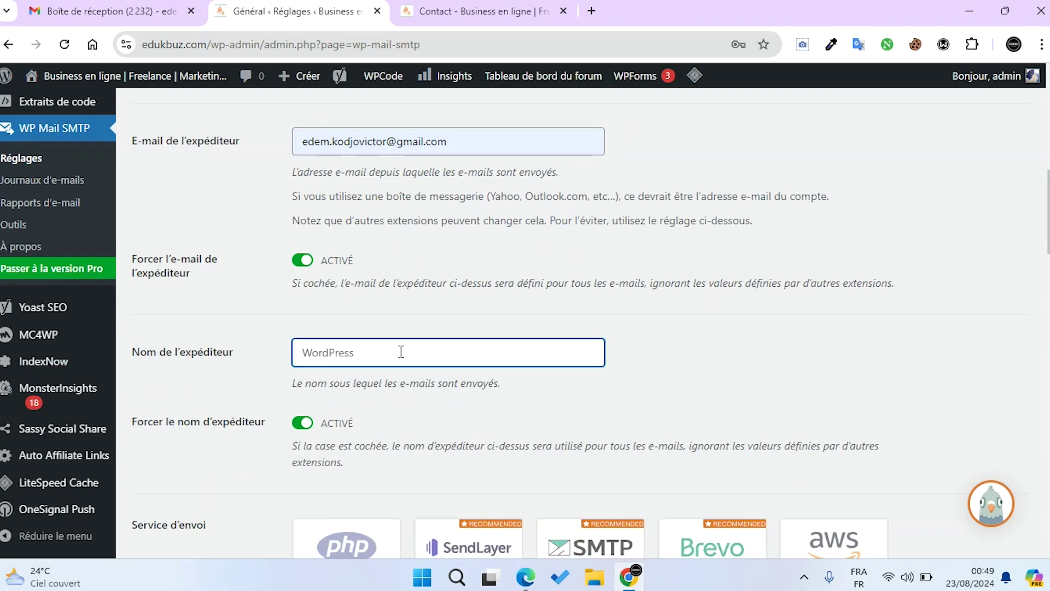
text(Edukbuz)
Choose Google / Gmail as the mailer and scroll through its Gmail API settings
scroll(402, 353, down, 4)
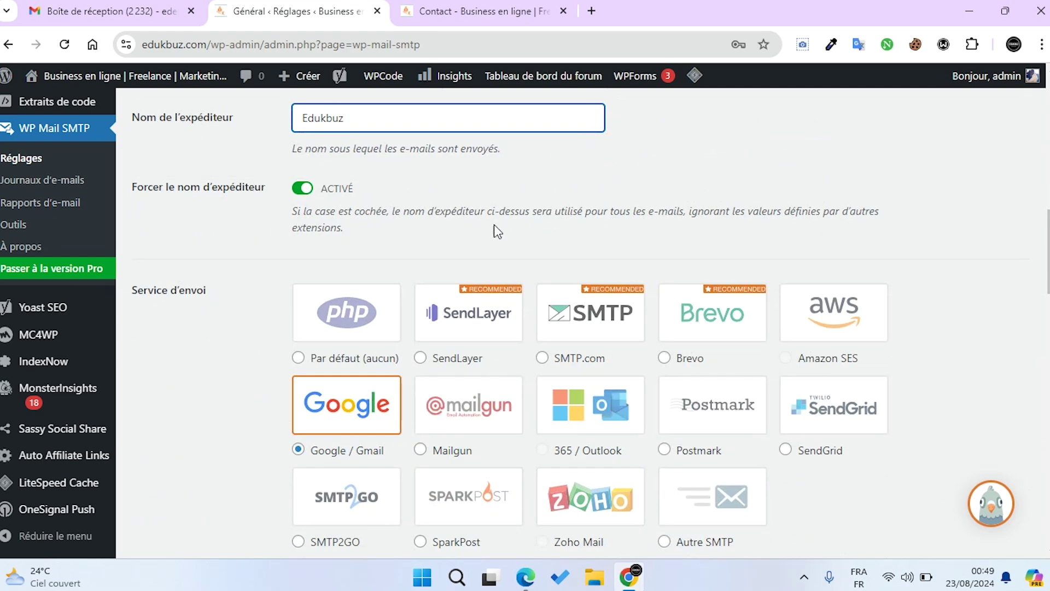
scroll(495, 226, up, 3)
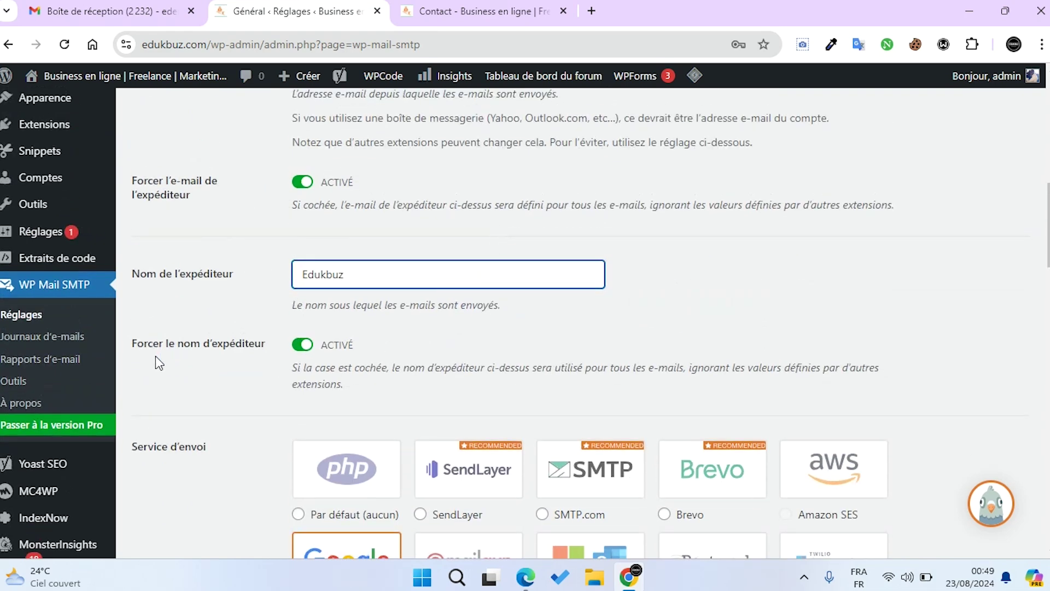
scroll(429, 347, down, 3)
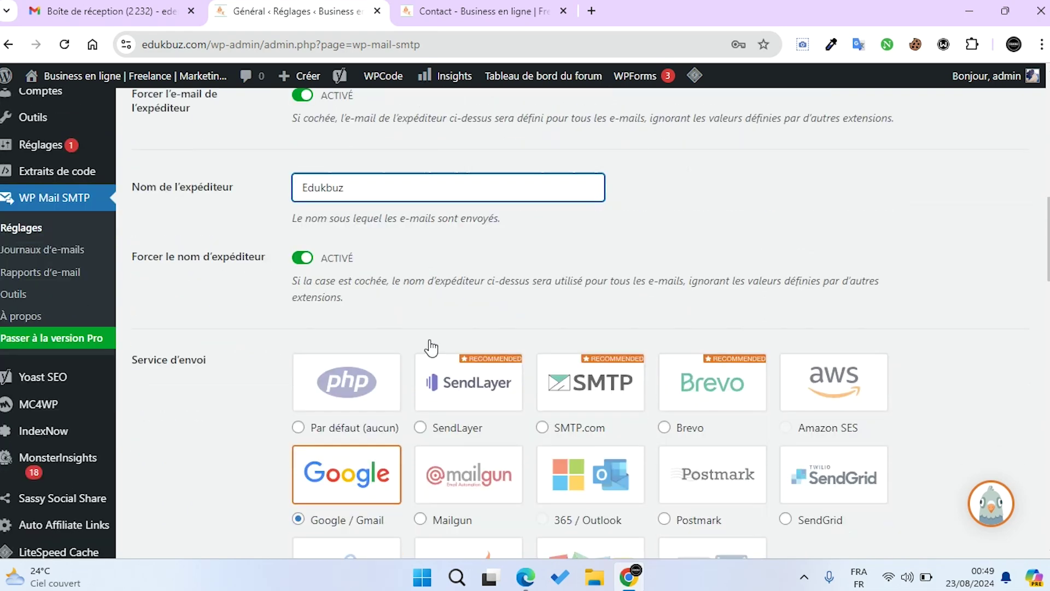
click(358, 411)
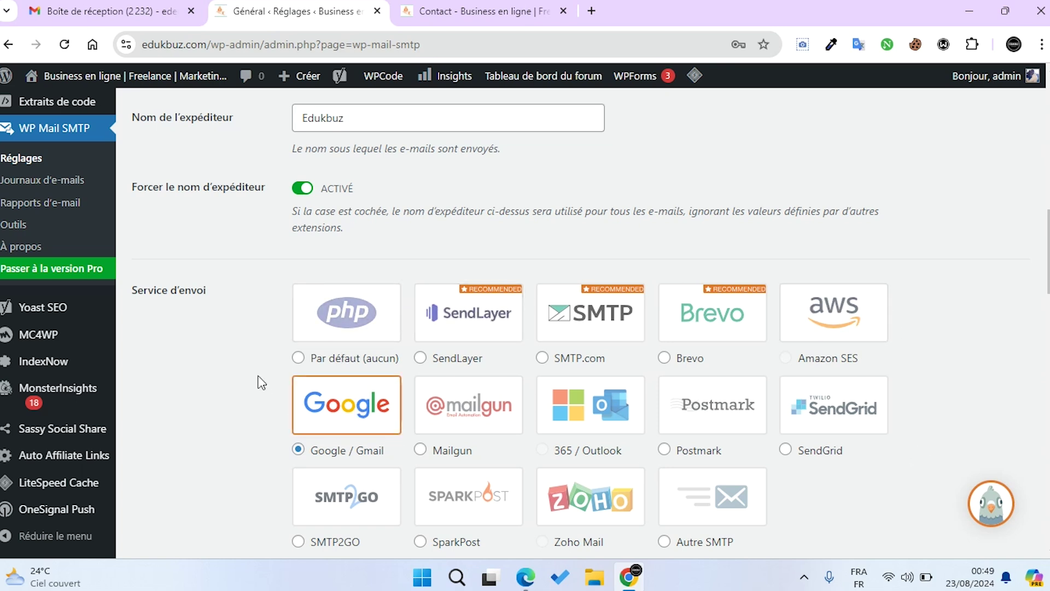
drag(225, 293, 136, 294)
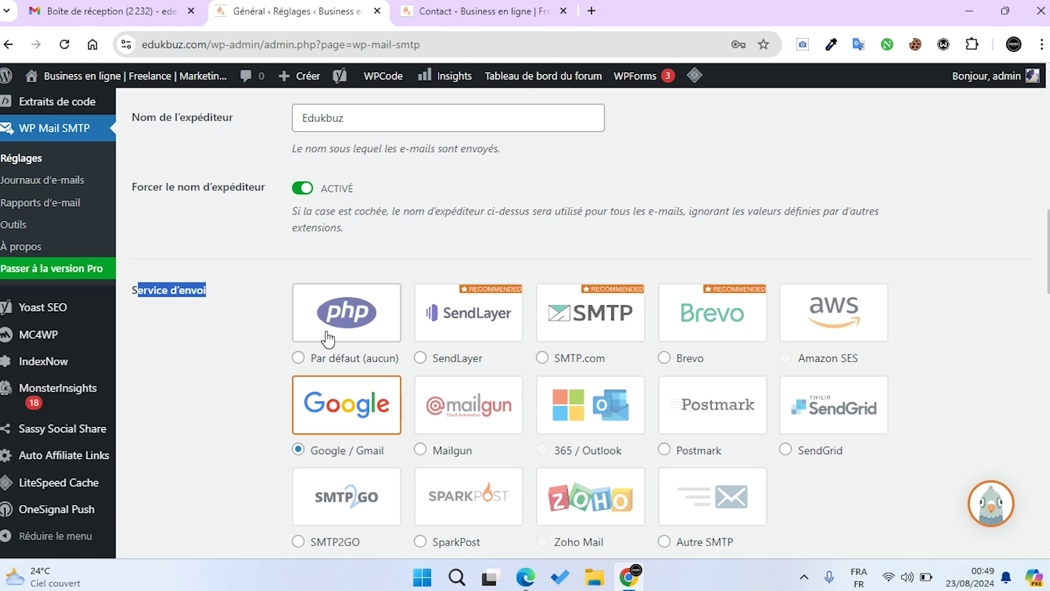
scroll(784, 549, down, 3)
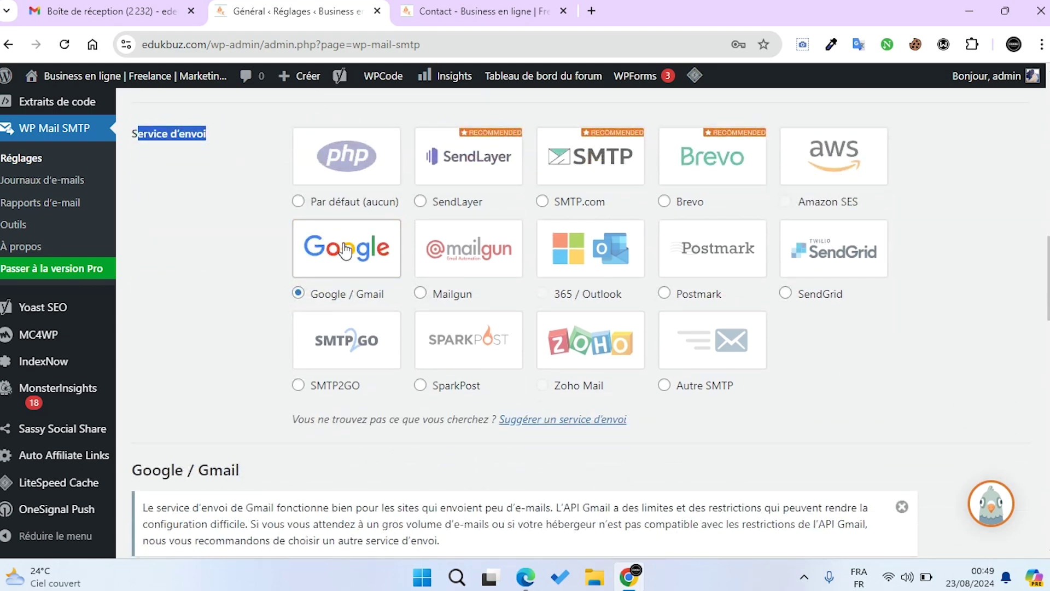
scroll(345, 253, down, 3)
Review the empty Client ID and Client Secret fields and the Google redirect URI
scroll(343, 252, down, 5)
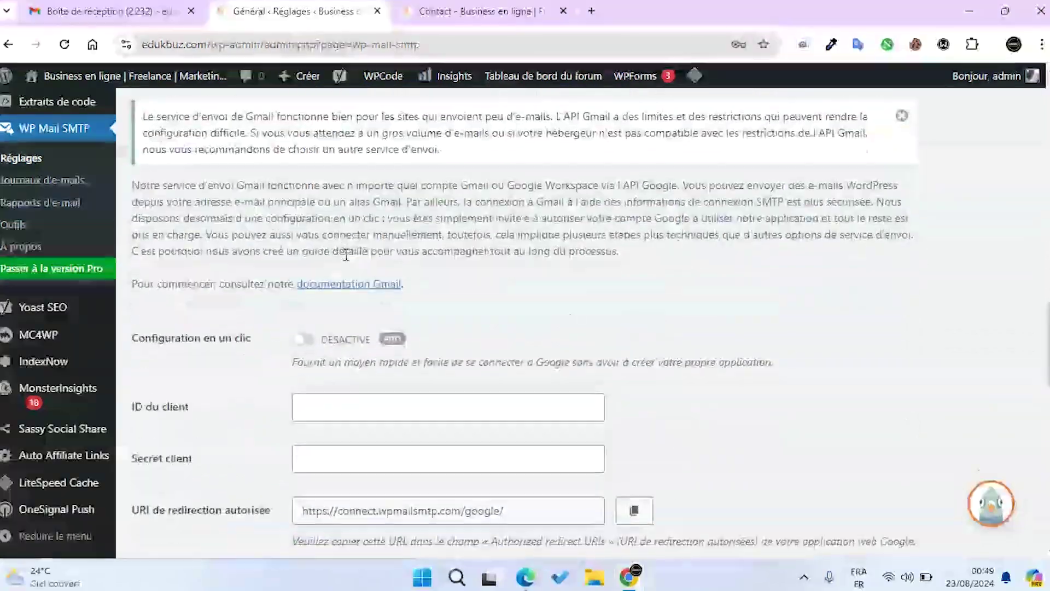
scroll(167, 192, up, 2)
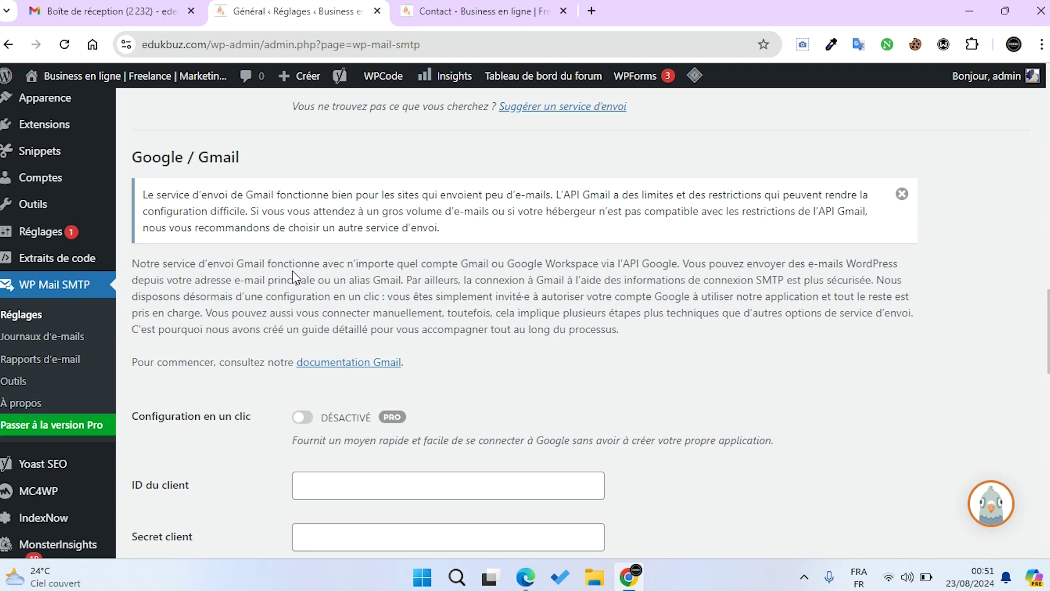
scroll(293, 276, down, 3)
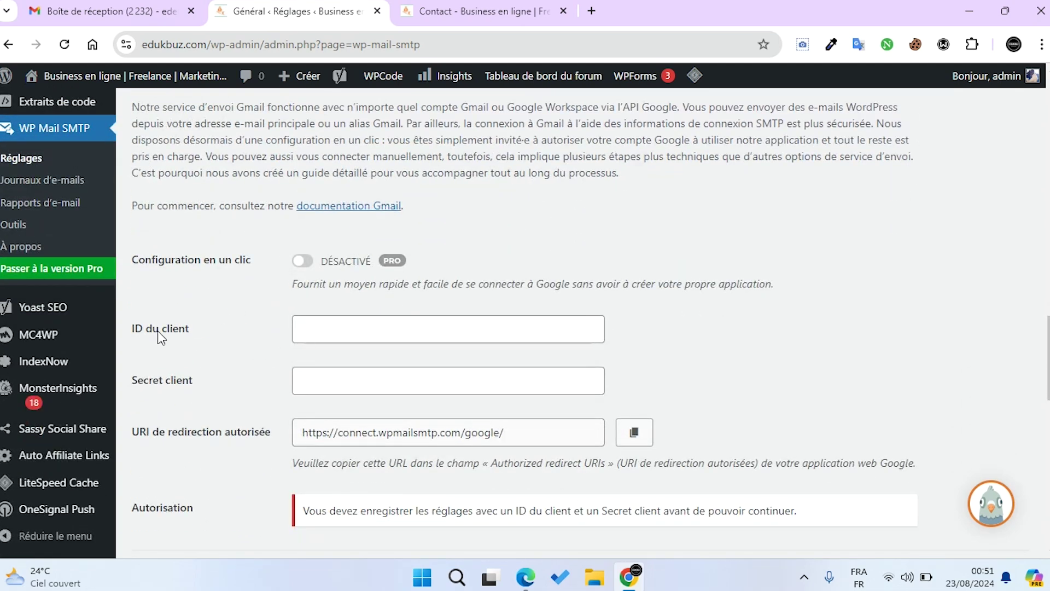
drag(184, 328, 164, 327)
drag(206, 389, 149, 381)
scroll(275, 432, down, 4)
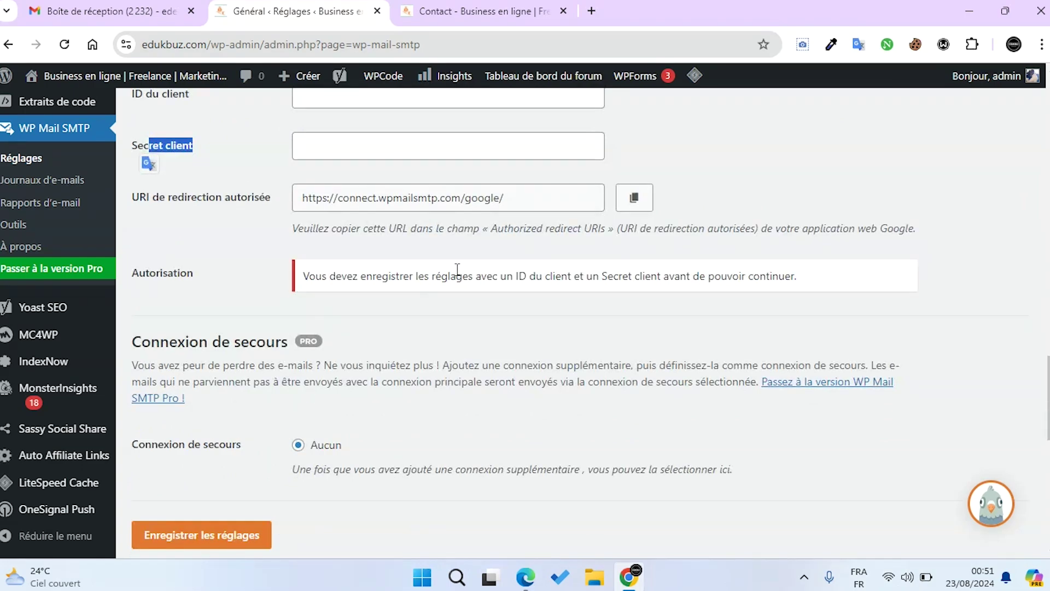
scroll(419, 334, up, 3)
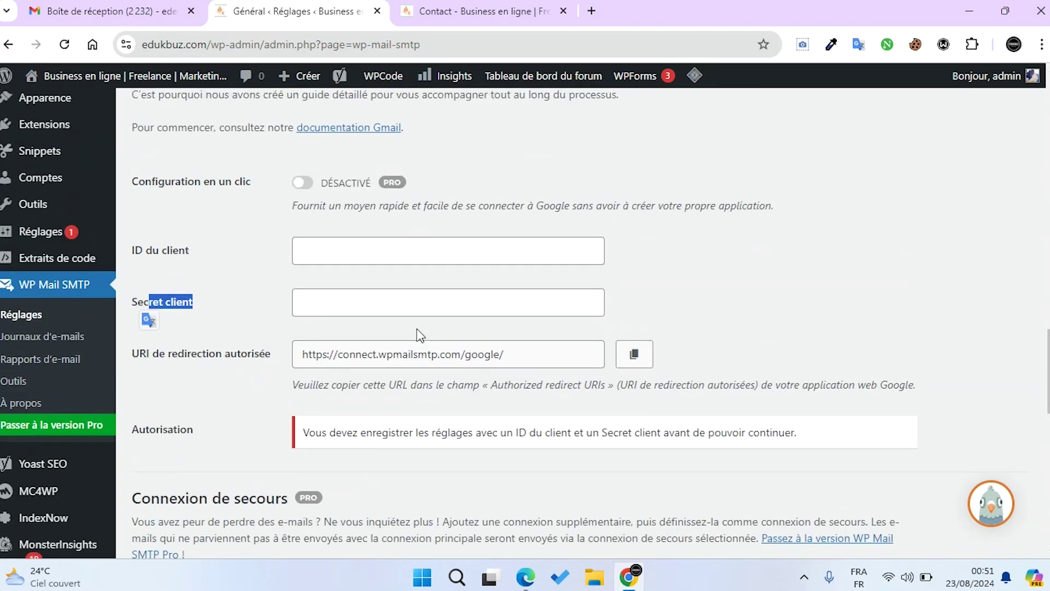
In a new tab, search 'google cloud console' and open the Google Cloud console result
click(591, 12)
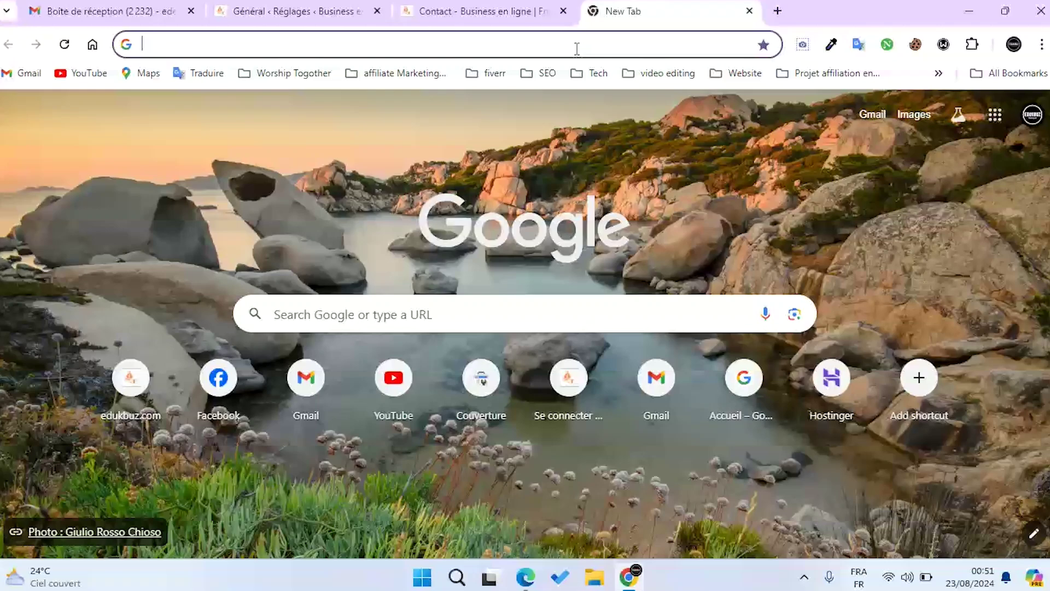
click(577, 47)
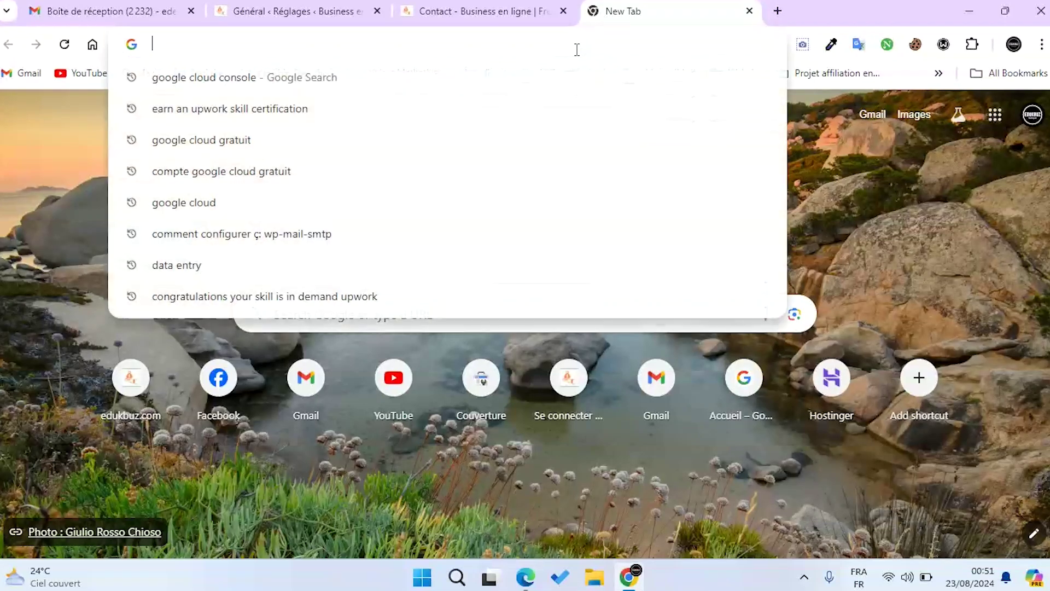
text(google )
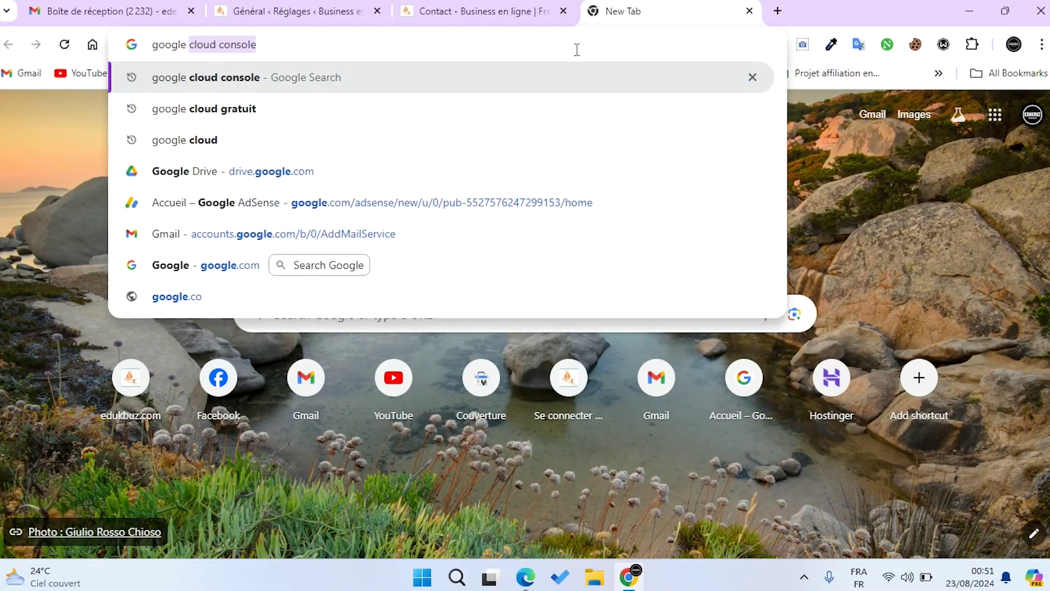
text(clour)
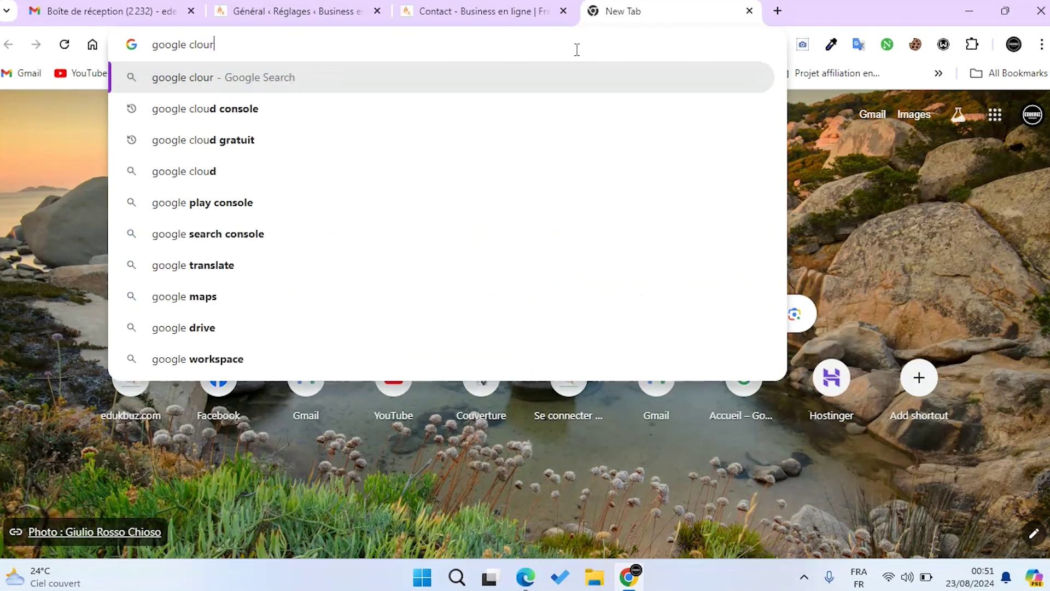
key(BackSpace)
text(d )
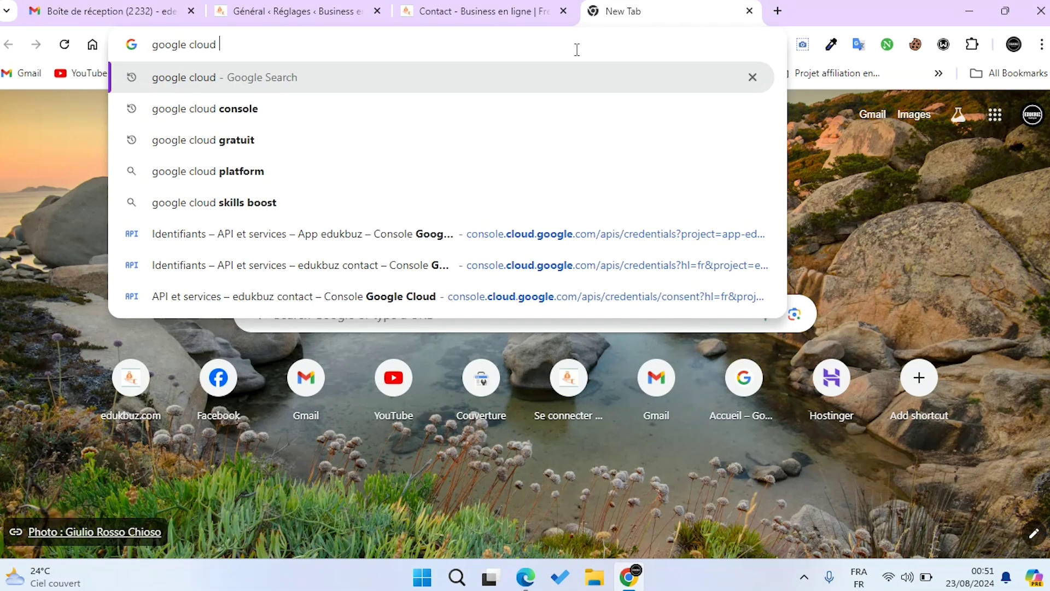
text(console)
key(Return)
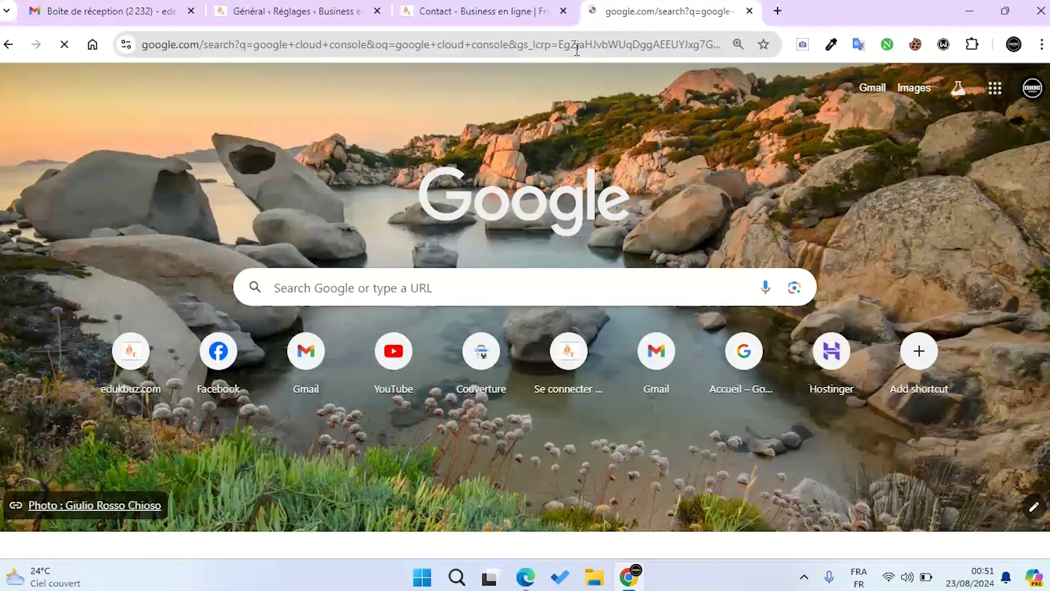
click(153, 257)
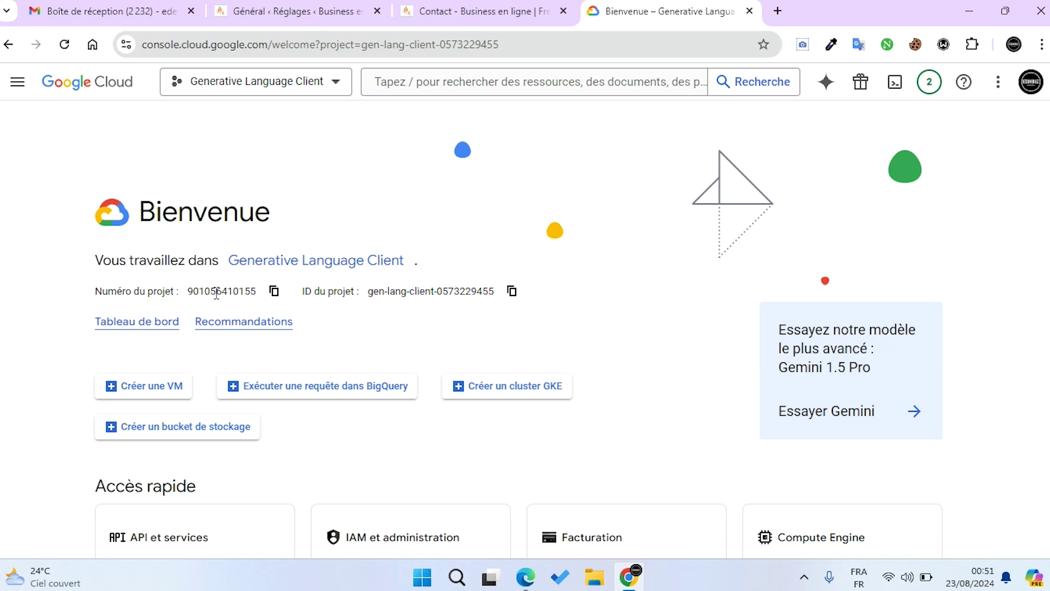
Create a new project named 'contact form' via NOUVEAU PROJET, then reopen the project list
click(288, 93)
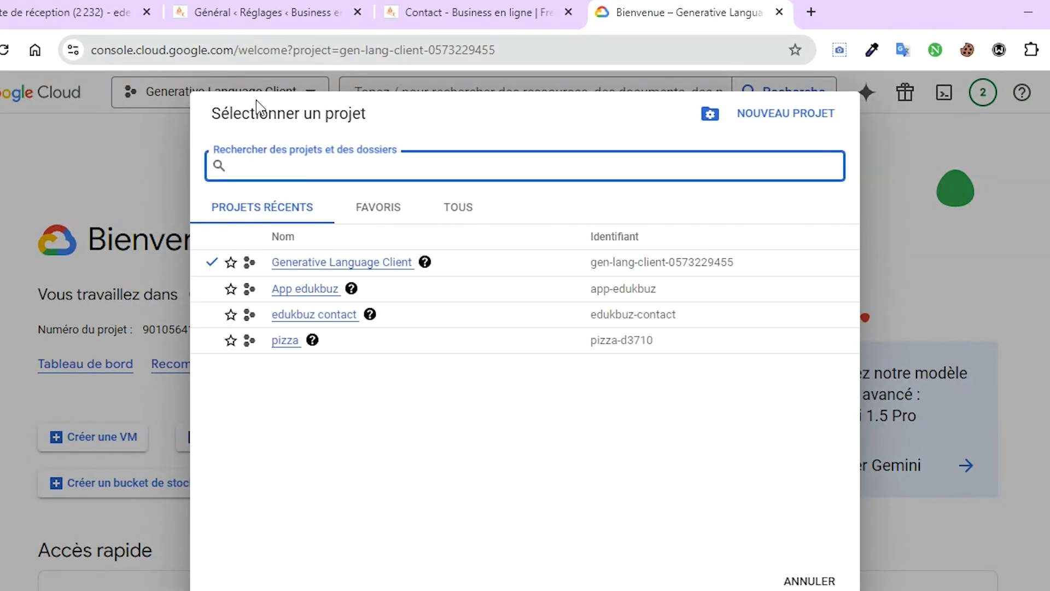
click(154, 126)
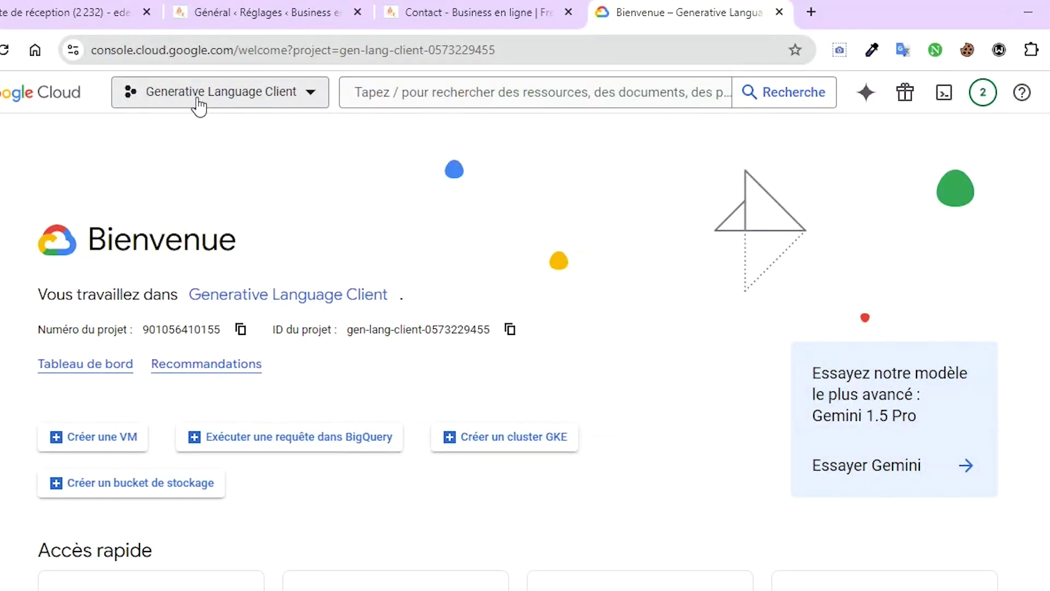
click(198, 107)
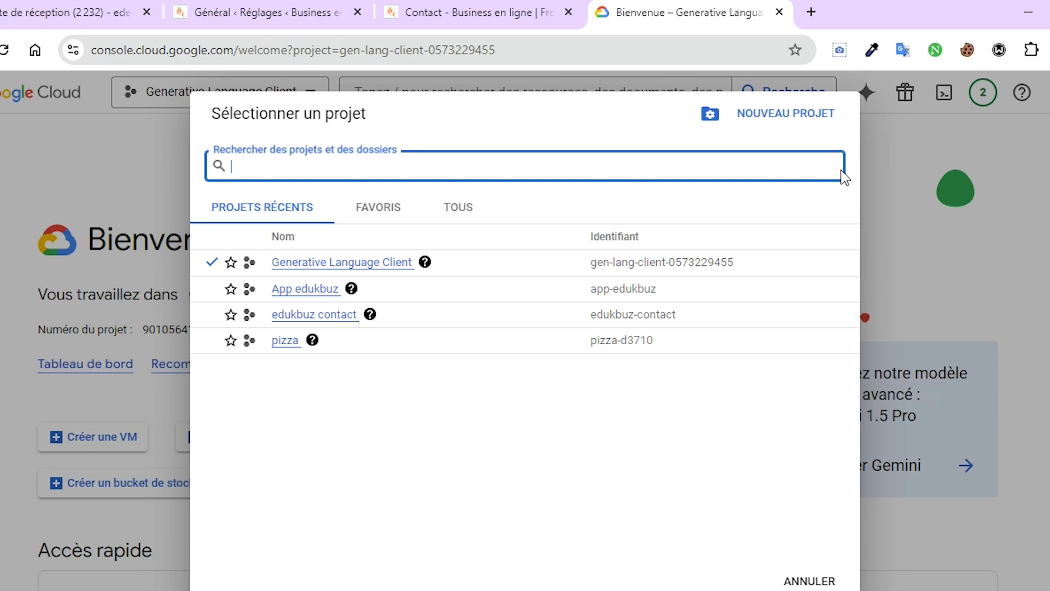
click(775, 122)
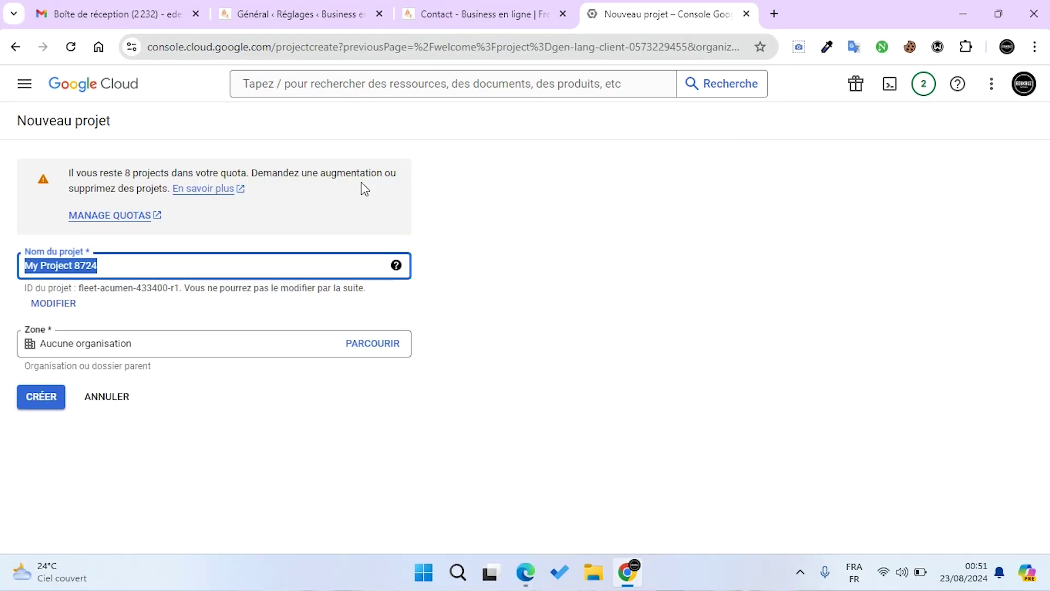
key(BackSpace)
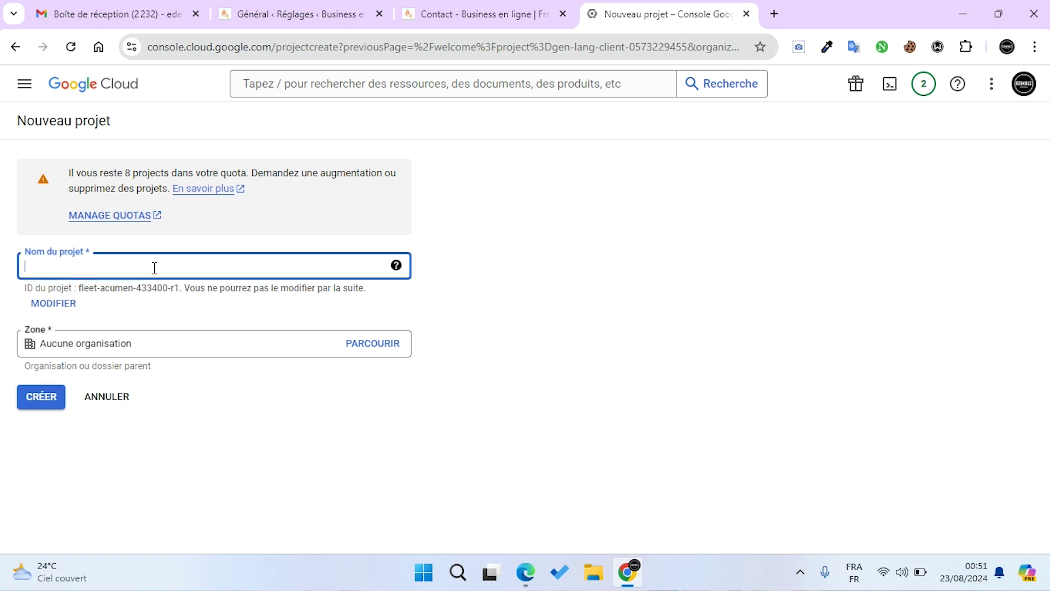
text(contact form)
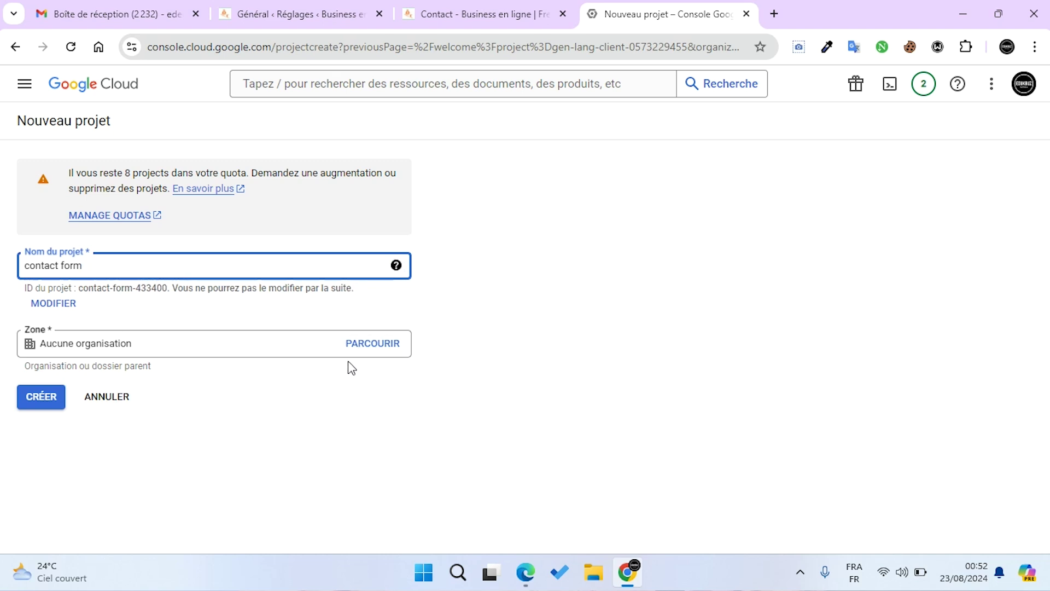
click(38, 408)
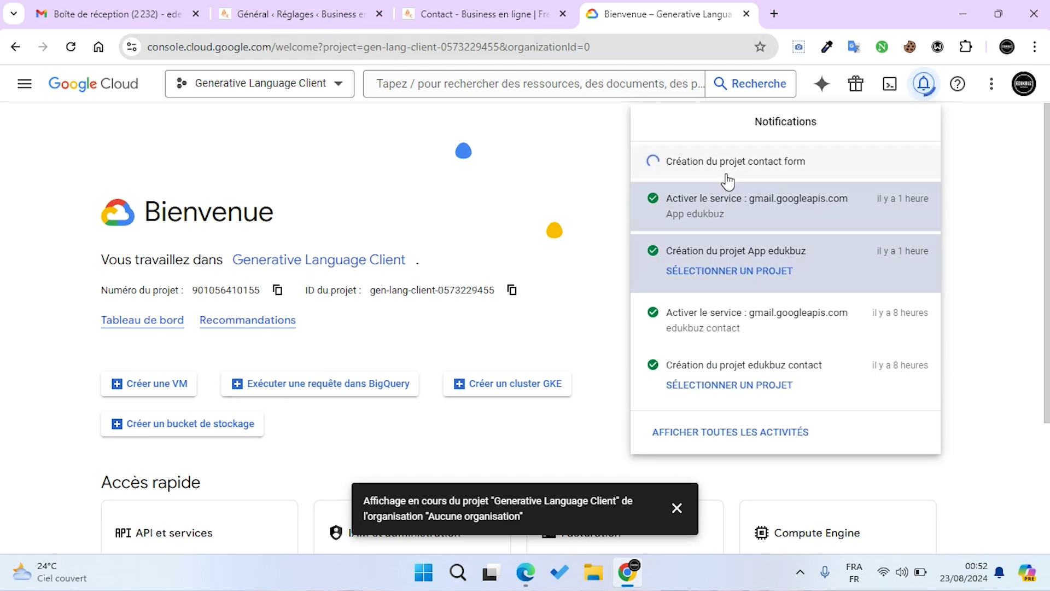
click(239, 94)
click(330, 91)
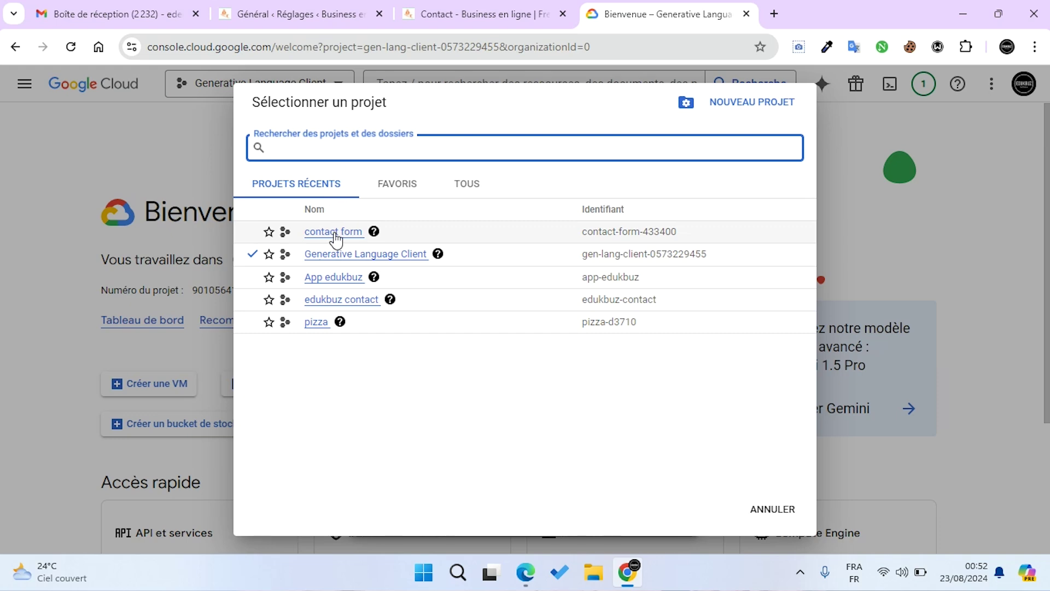
Switch to the 'contact form' project and browse API et services > Bibliothèque to Google Workspace
click(334, 232)
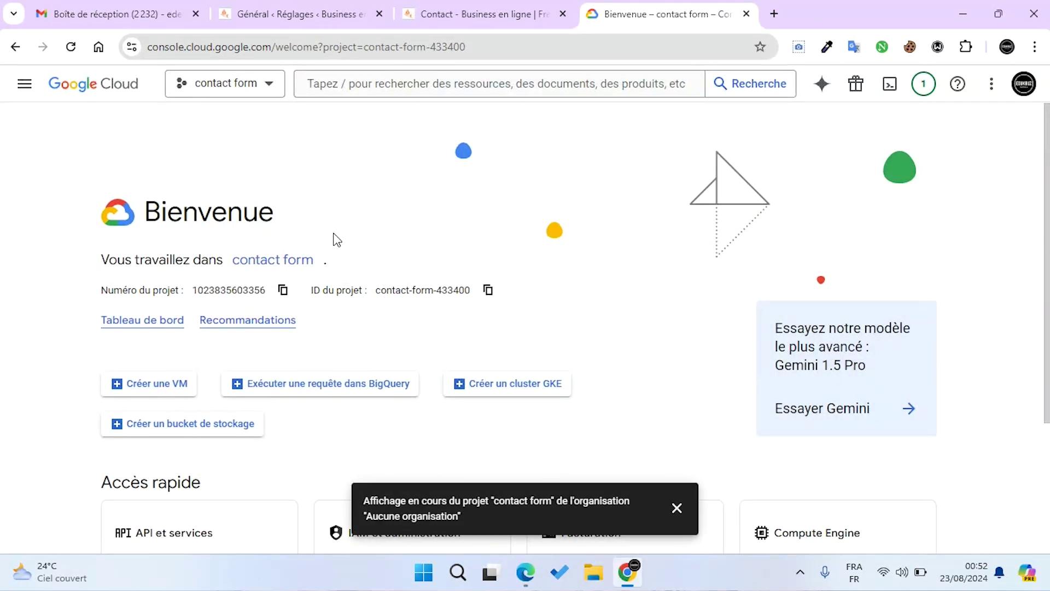
double_click(332, 261)
click(25, 94)
mouse_move(74, 250)
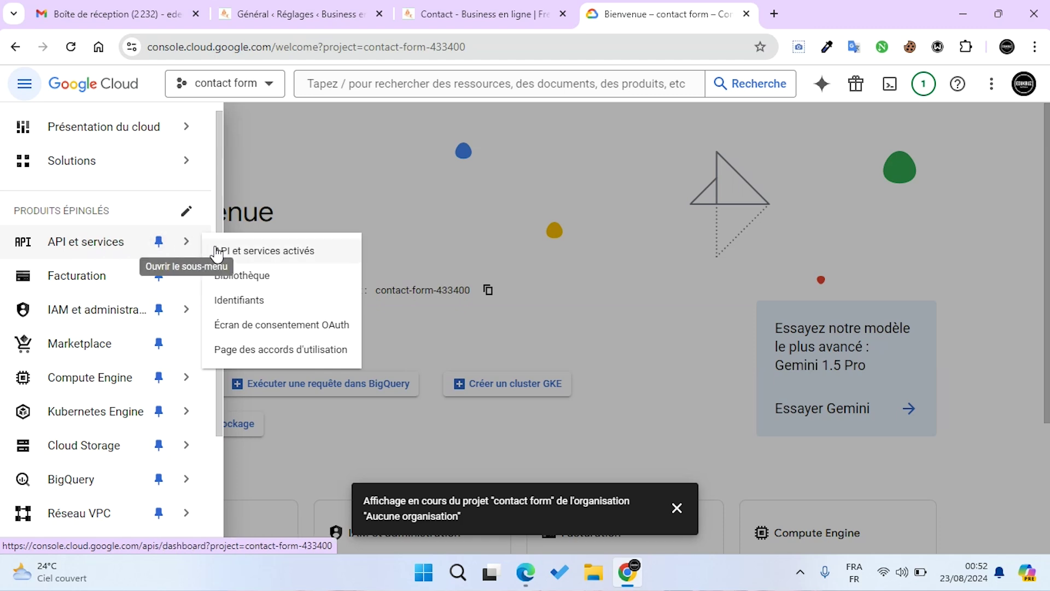
click(243, 283)
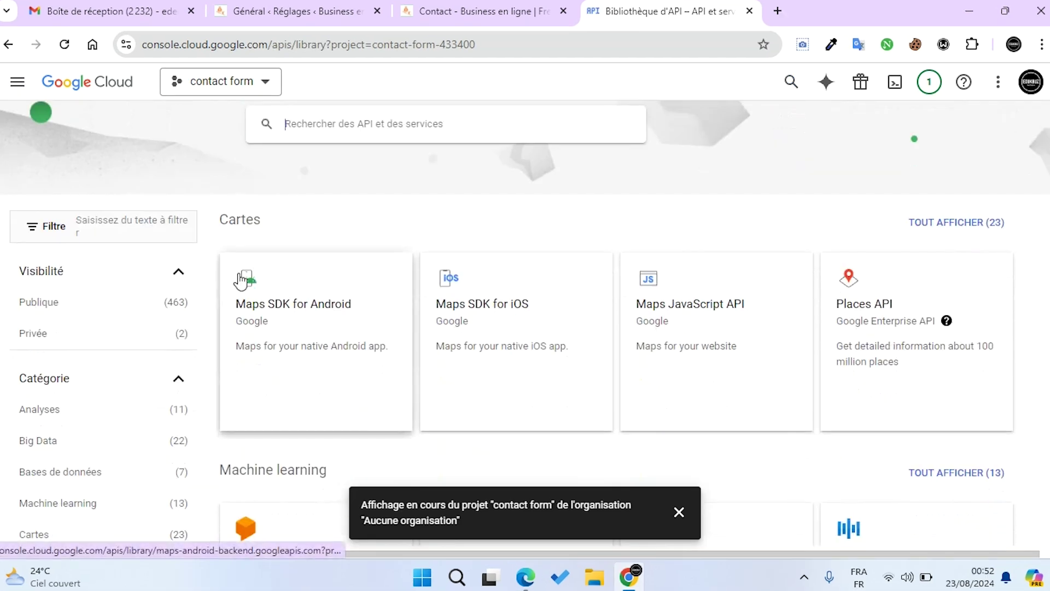
scroll(240, 282, down, 1)
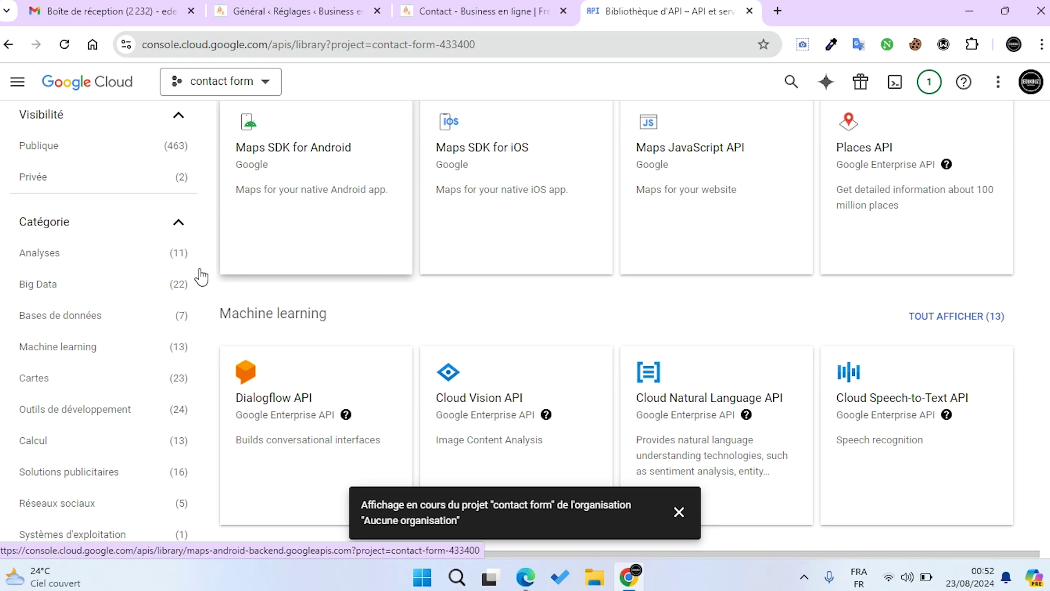
scroll(864, 277, down, 1)
Enable the Gmail API from its library card with ACTIVER
scroll(863, 277, down, 3)
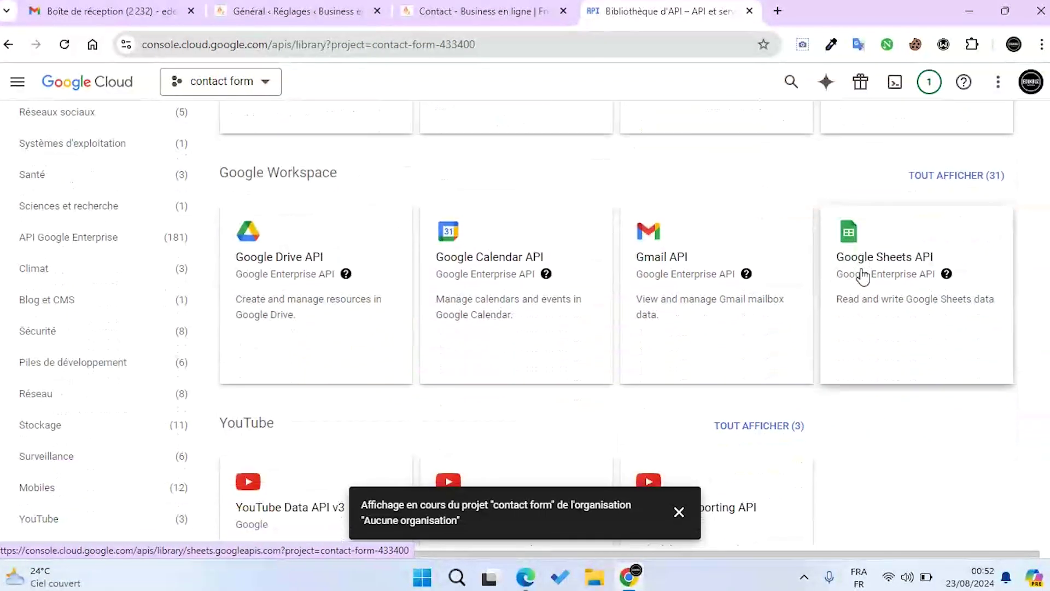
click(679, 270)
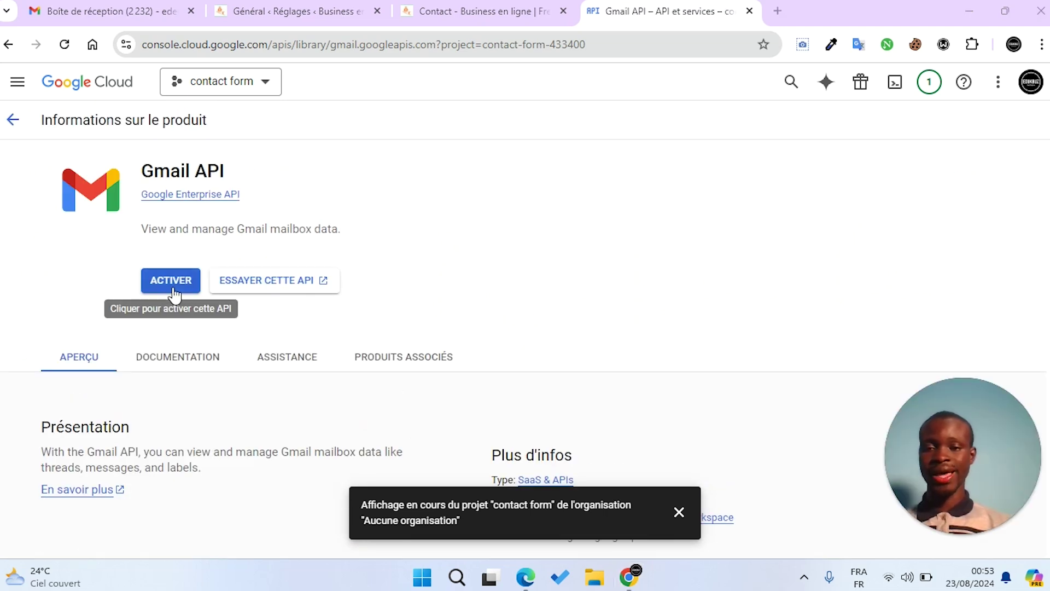
click(170, 279)
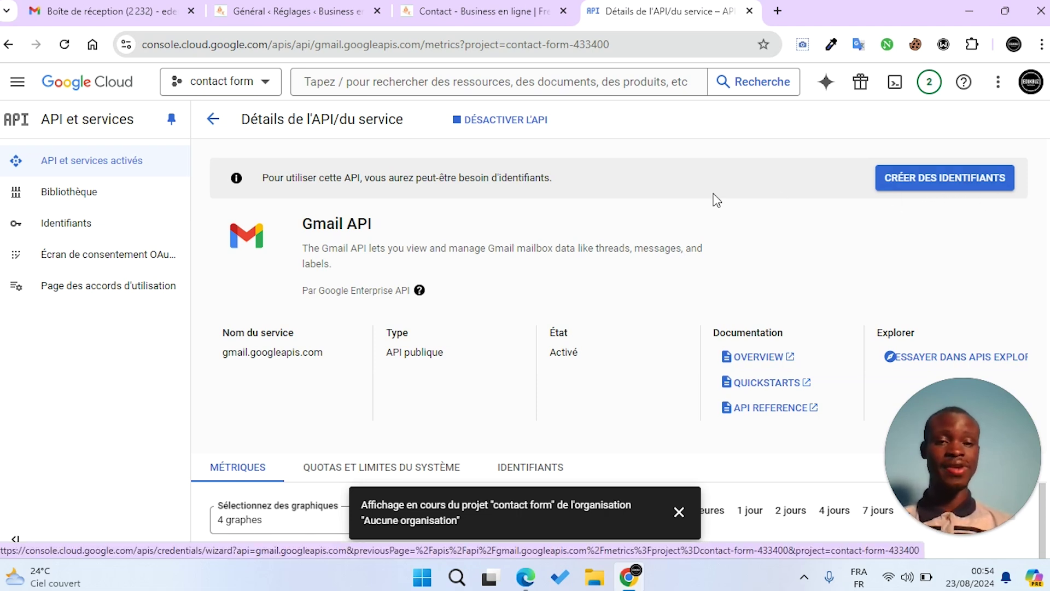
Start Gmail API credentials for Données utilisateur and move to the consent screen step
click(977, 182)
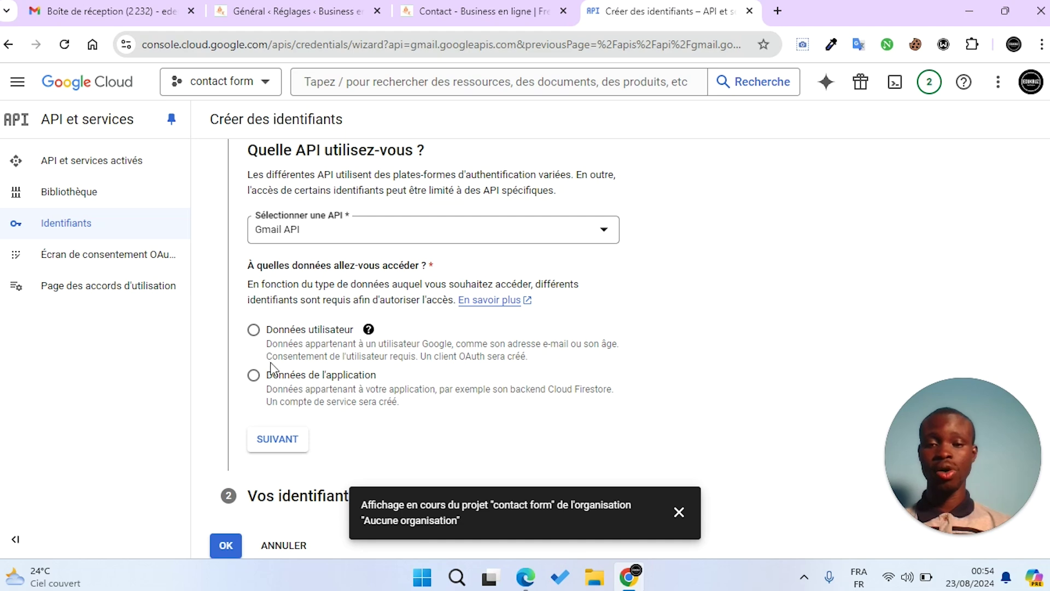
click(256, 331)
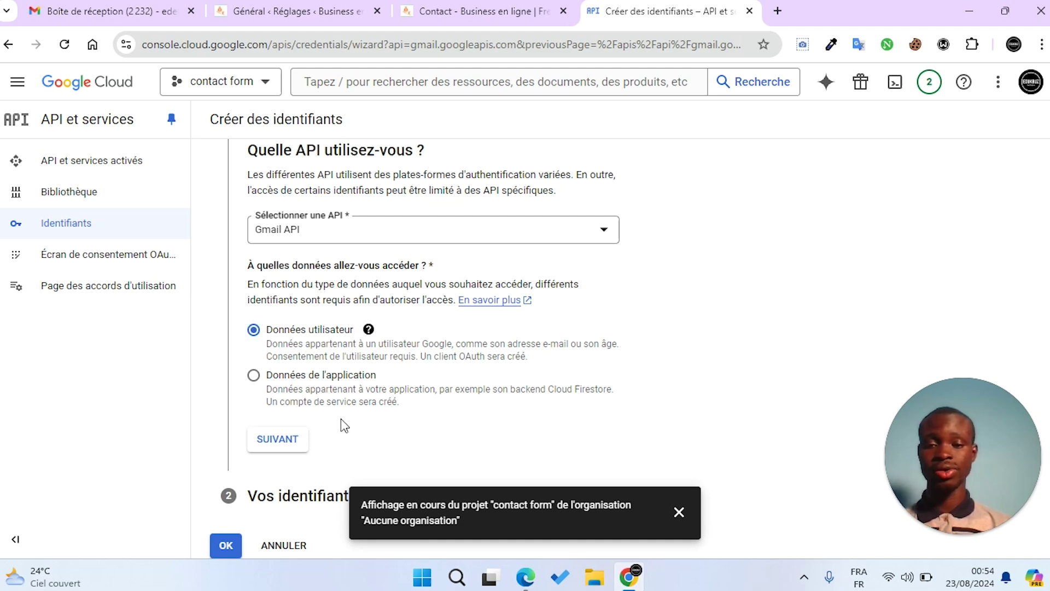
click(283, 447)
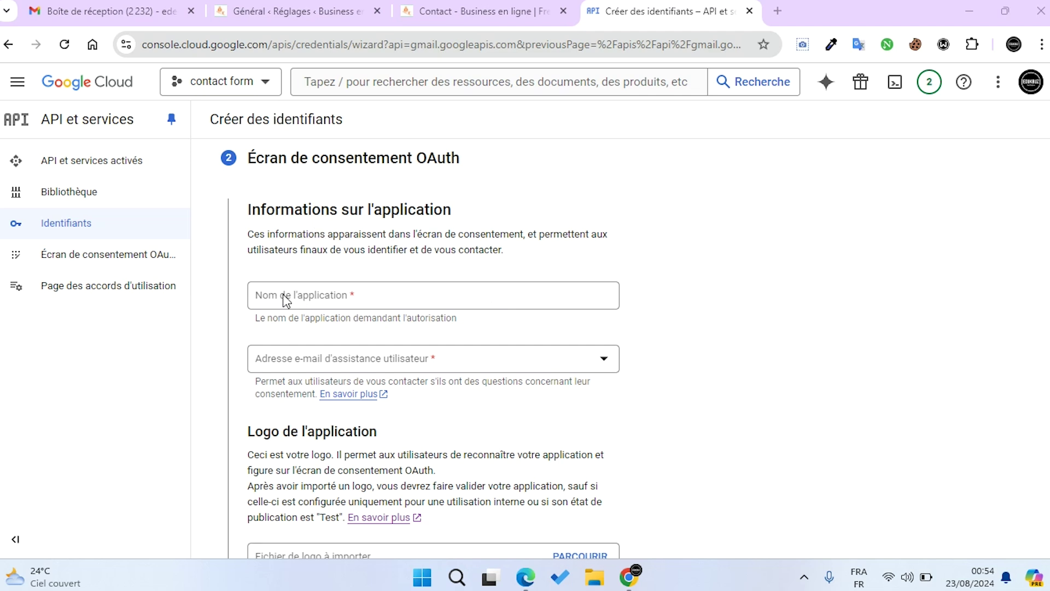
Name the app edukbuz and select the user support e-mail address
click(343, 295)
click(344, 327)
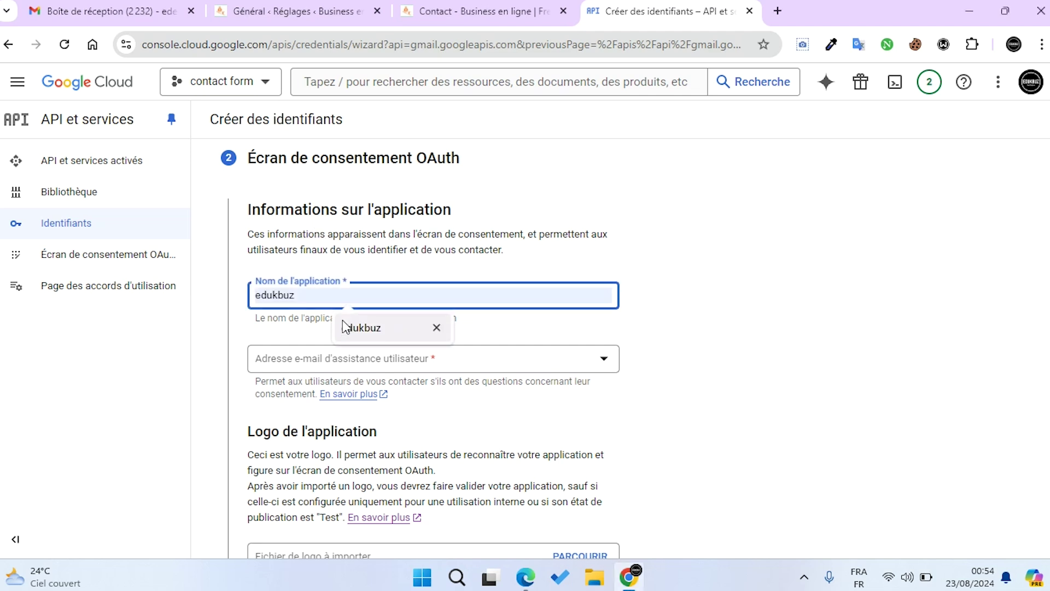
click(352, 359)
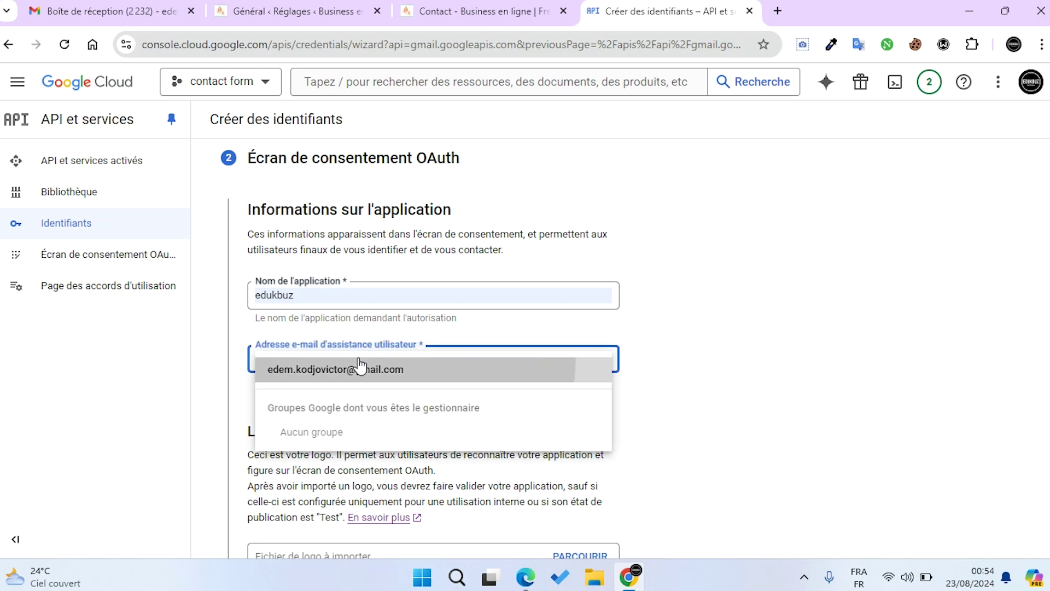
click(359, 369)
Enter the developer contact e-mail and save the consent screen with ENREGISTRER ET CONTINUER
scroll(498, 371, down, 3)
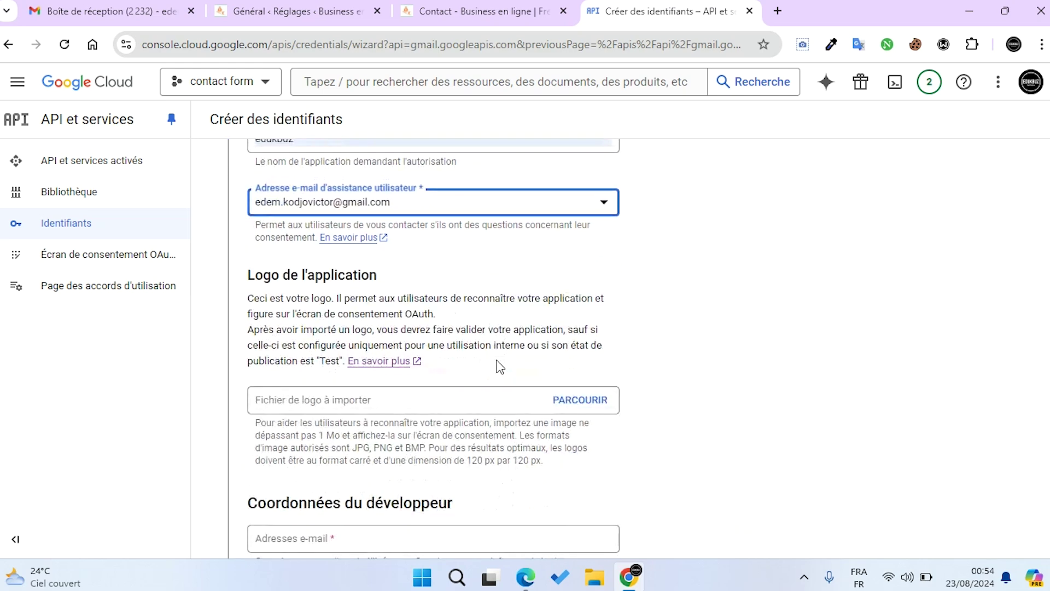
scroll(505, 413, down, 3)
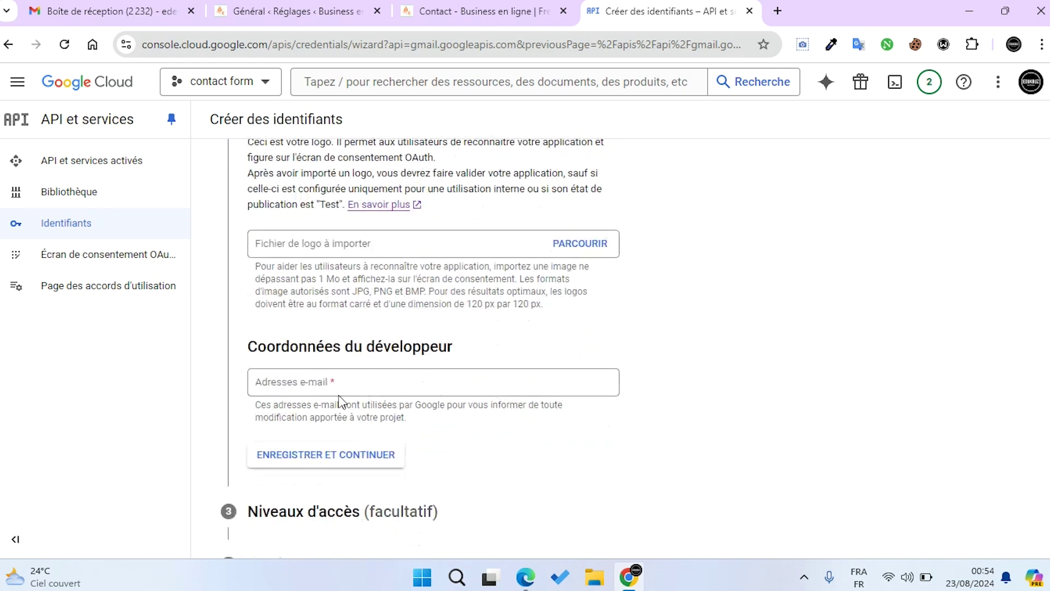
click(310, 390)
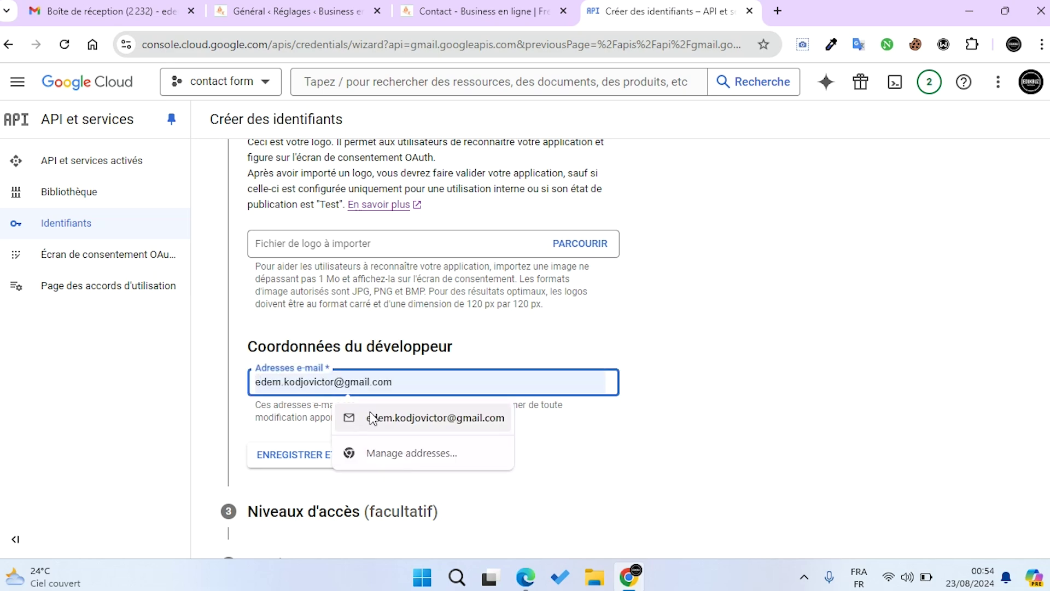
click(377, 417)
scroll(376, 417, down, 2)
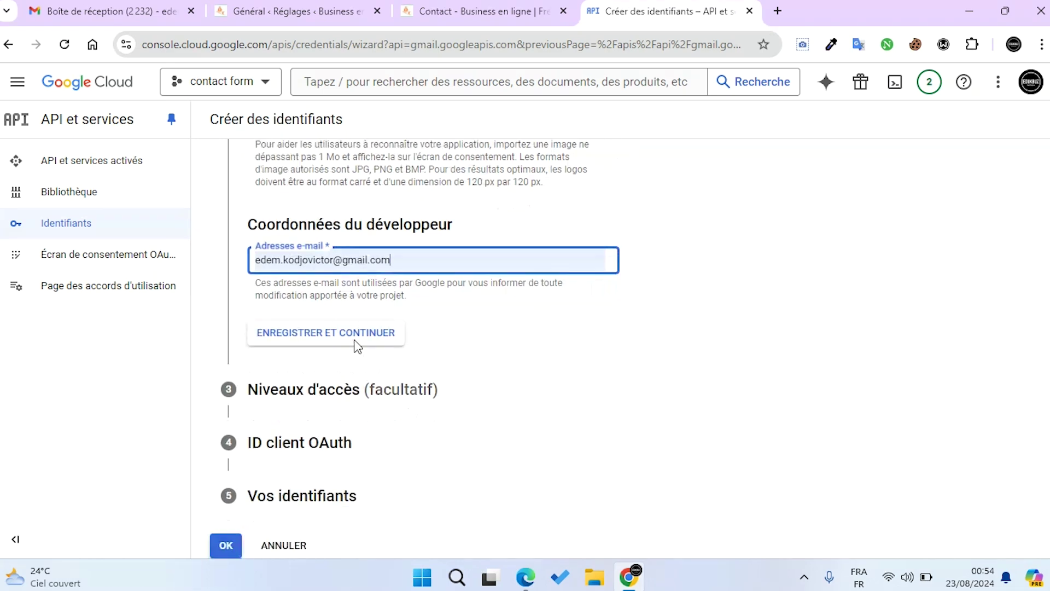
click(332, 340)
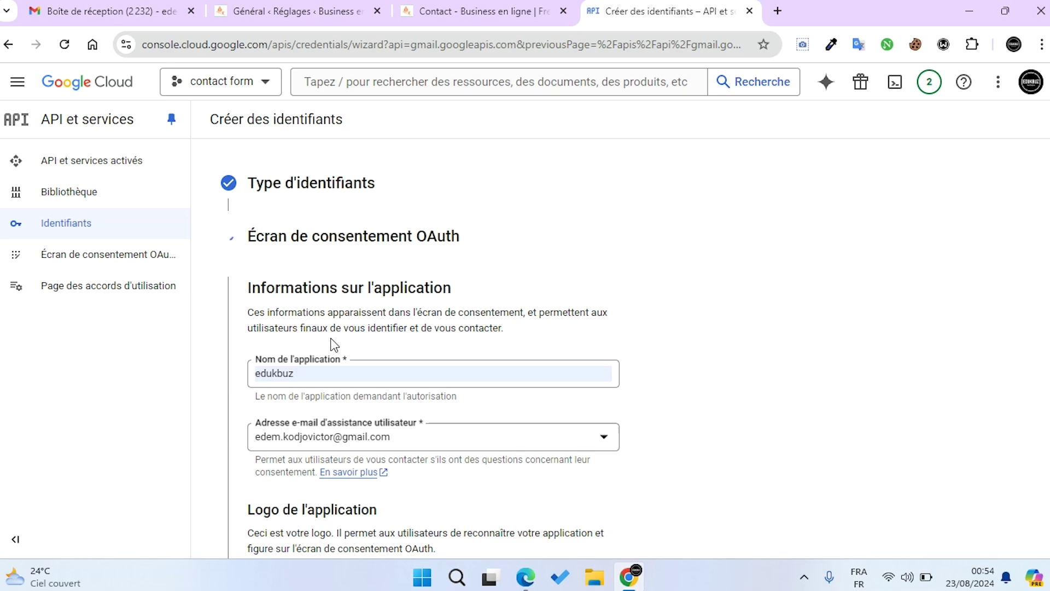
scroll(335, 343, down, 6)
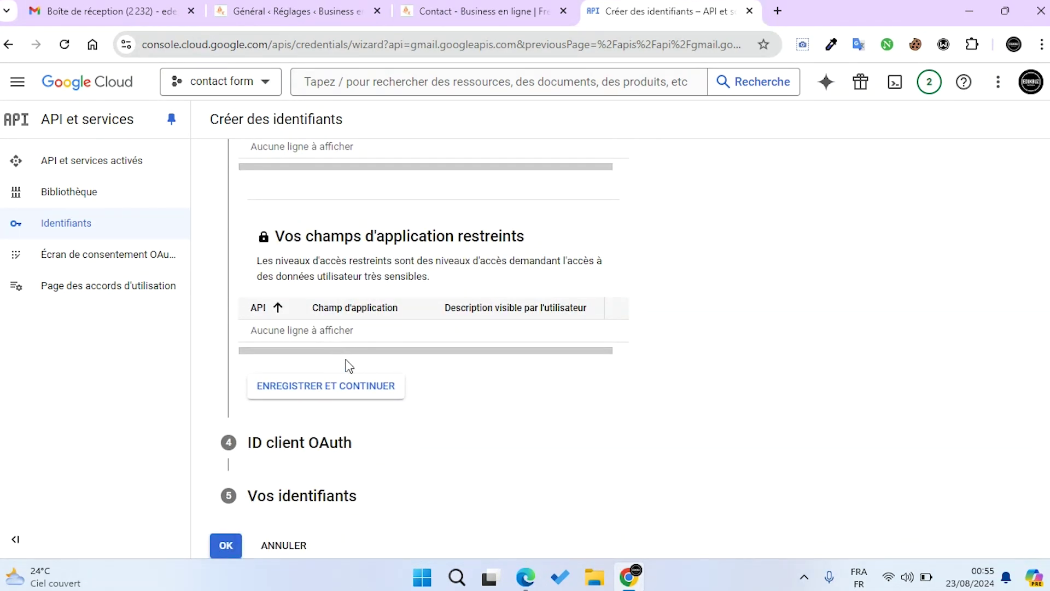
Save the scopes step and set the application type to Application Web
click(346, 389)
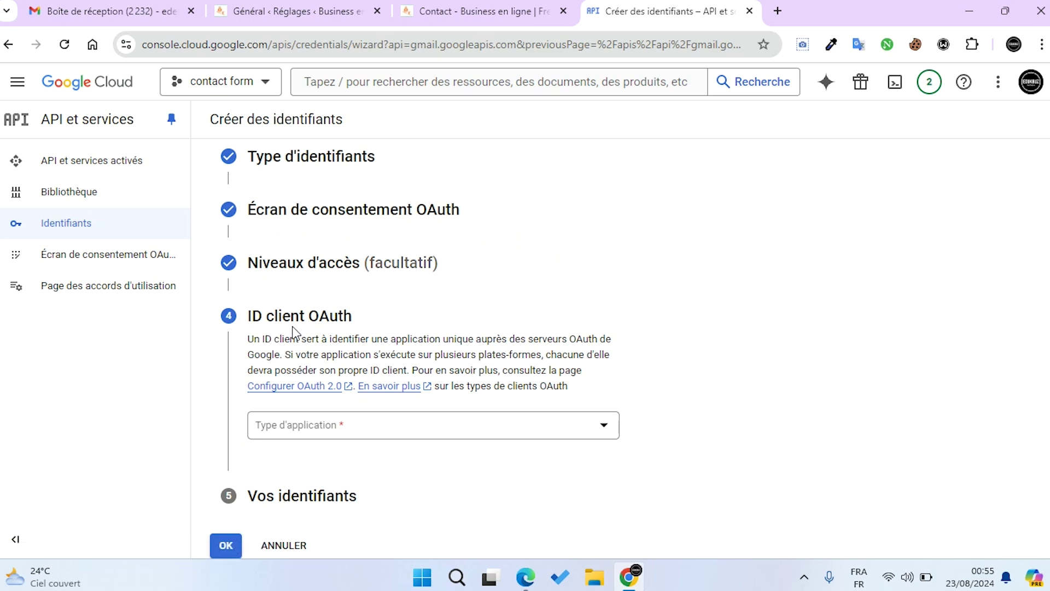
click(606, 432)
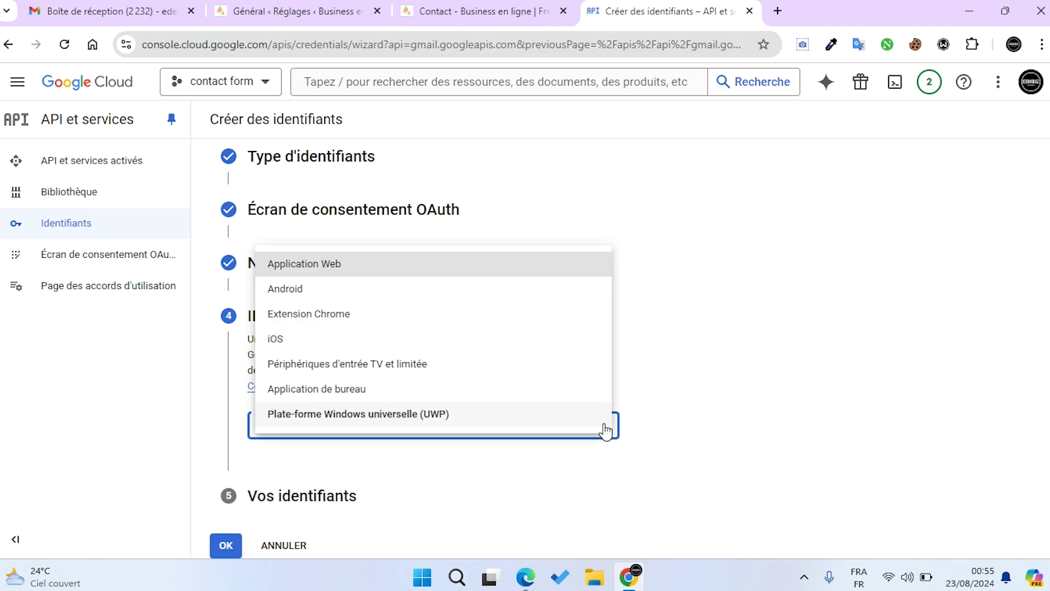
click(322, 268)
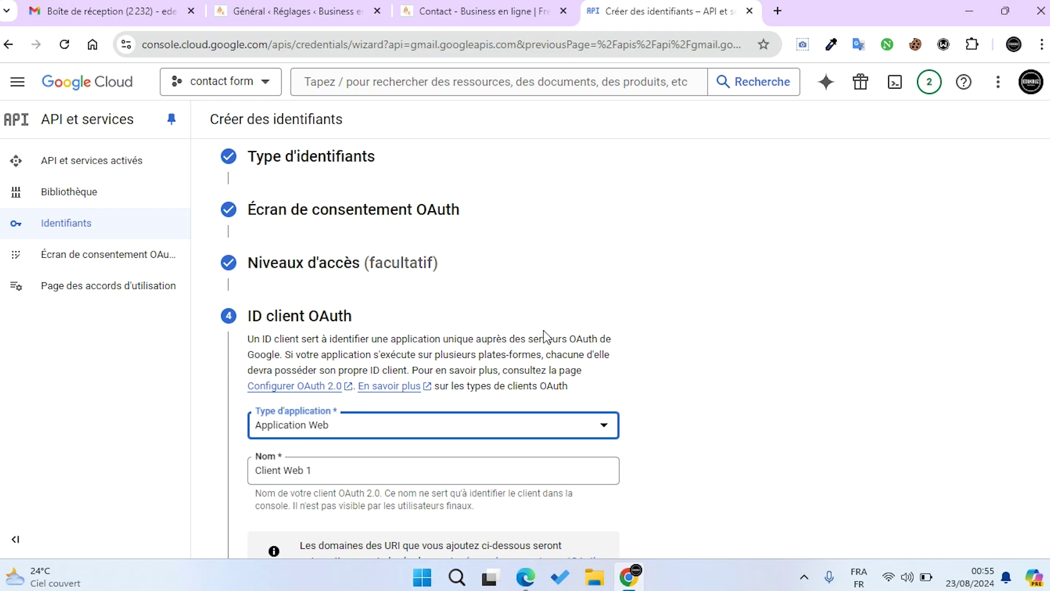
Rename the client from 'Client Web 1' to edukbuz and scroll to the redirect URIs
scroll(547, 334, down, 4)
drag(335, 237, 244, 237)
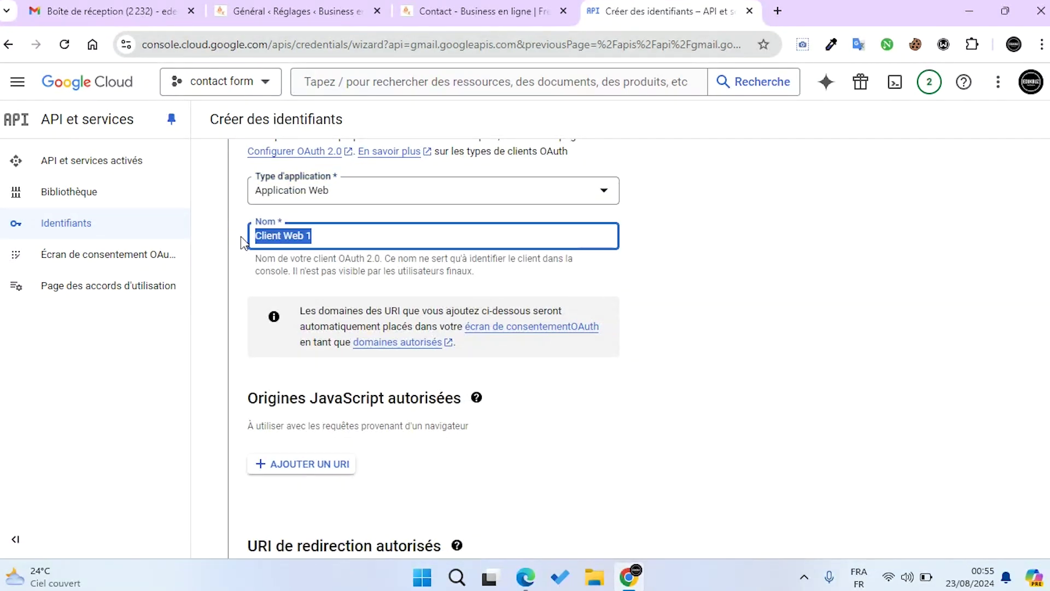
text(edukbuz)
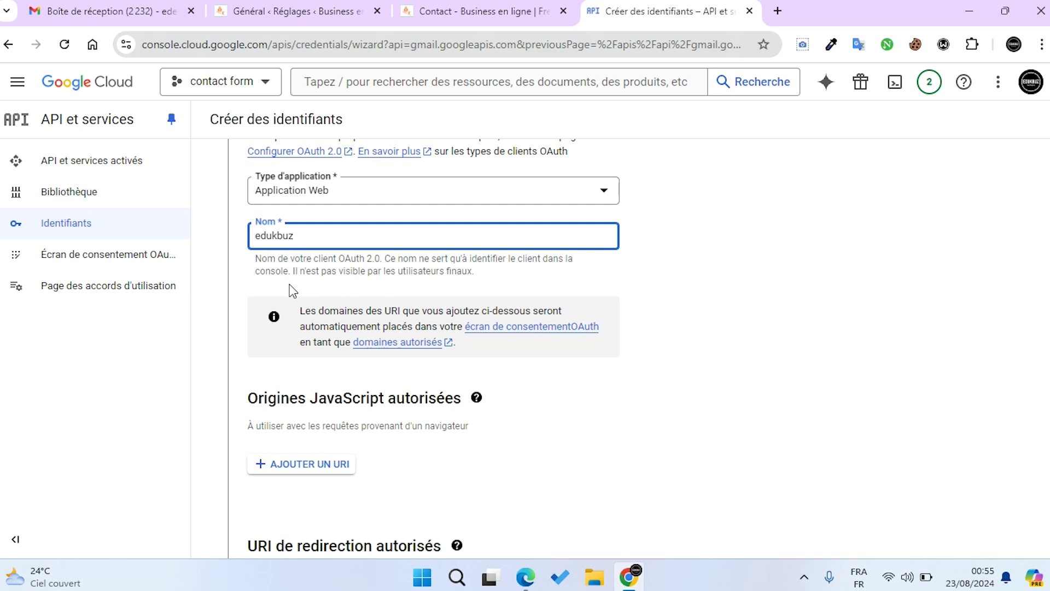
scroll(399, 283, down, 3)
scroll(403, 284, down, 2)
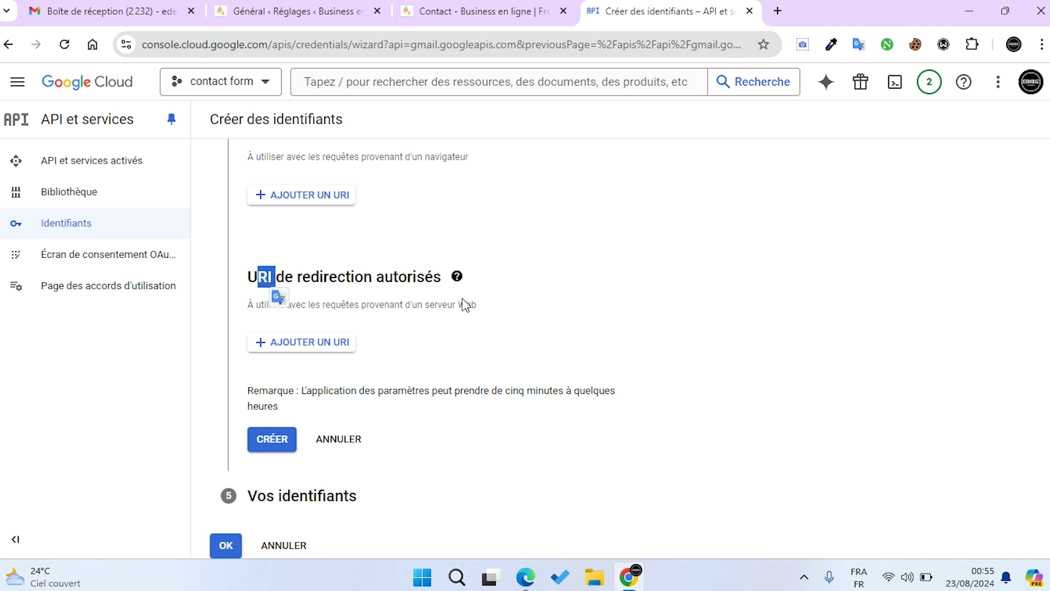
click(311, 343)
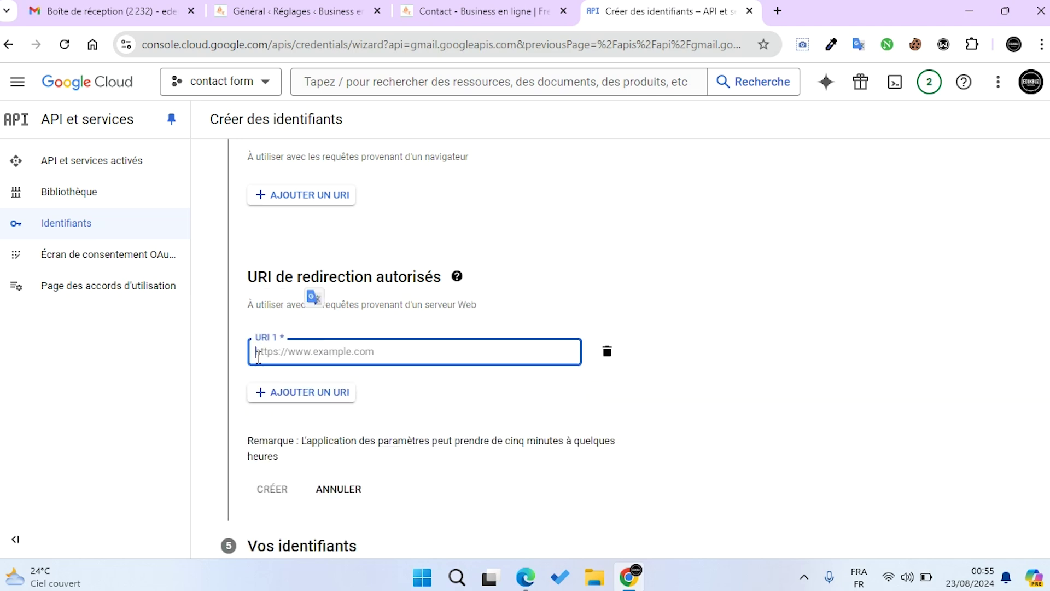
click(387, 356)
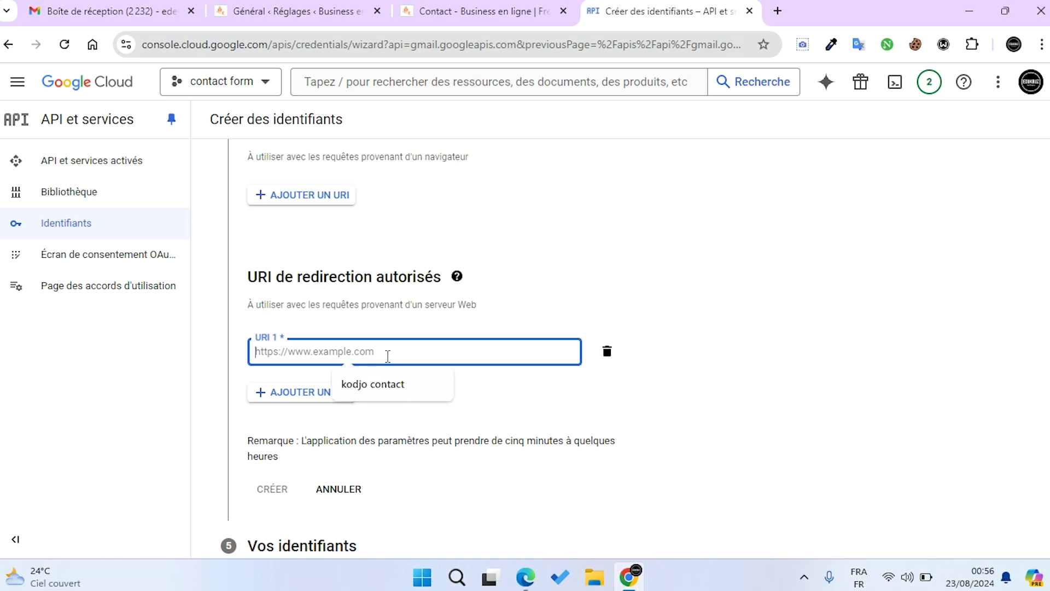
click(308, 13)
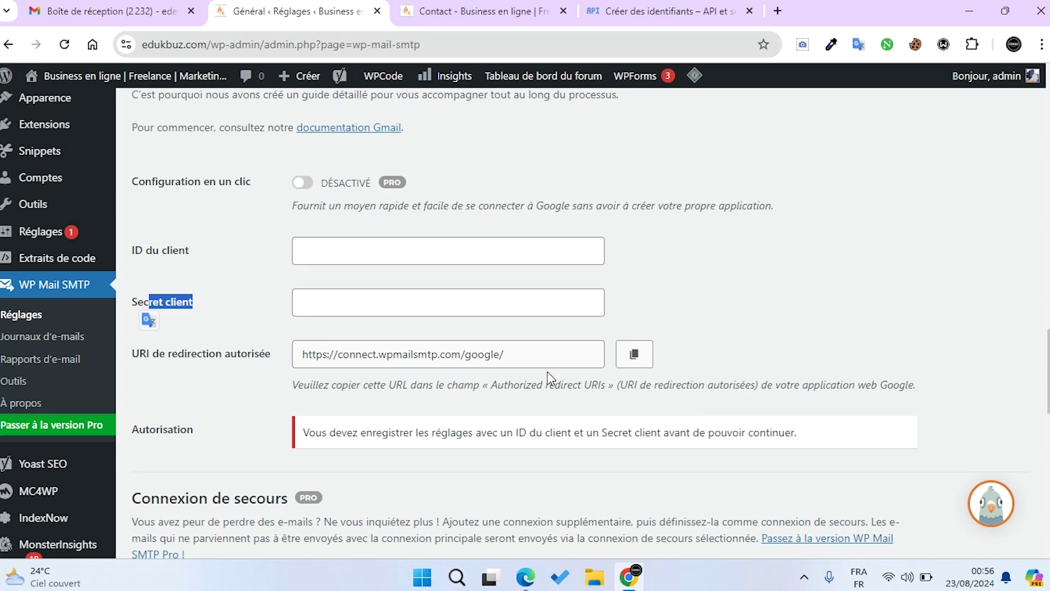
click(636, 357)
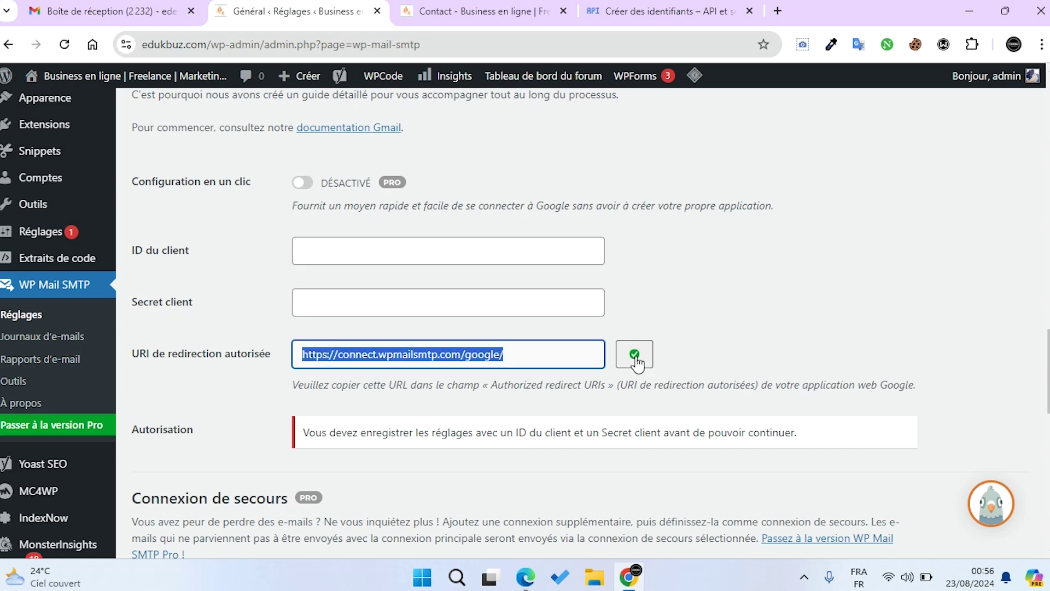
click(643, 12)
click(443, 351)
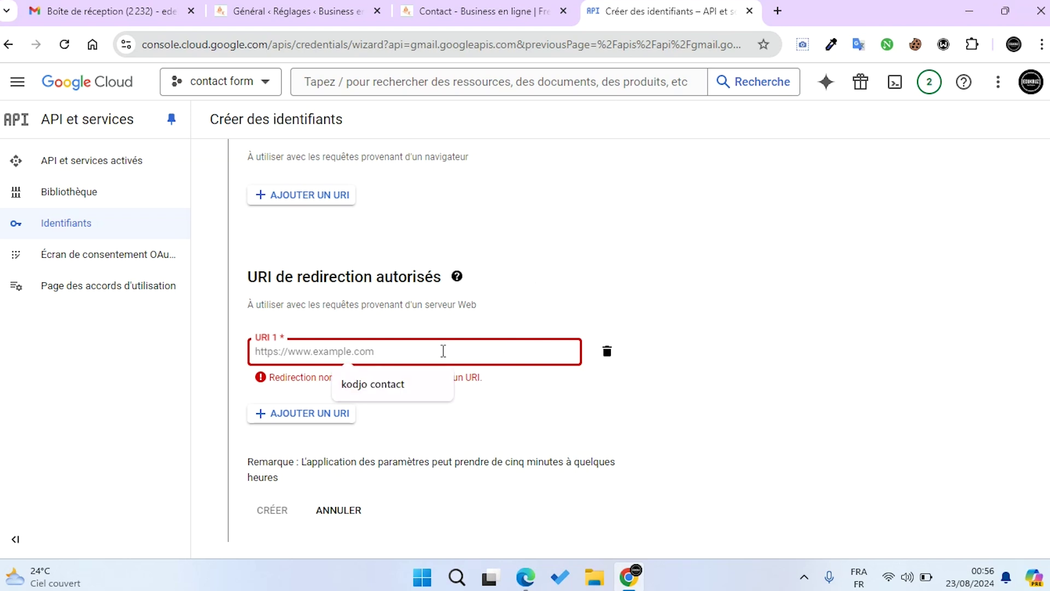
key(ctrl+v)
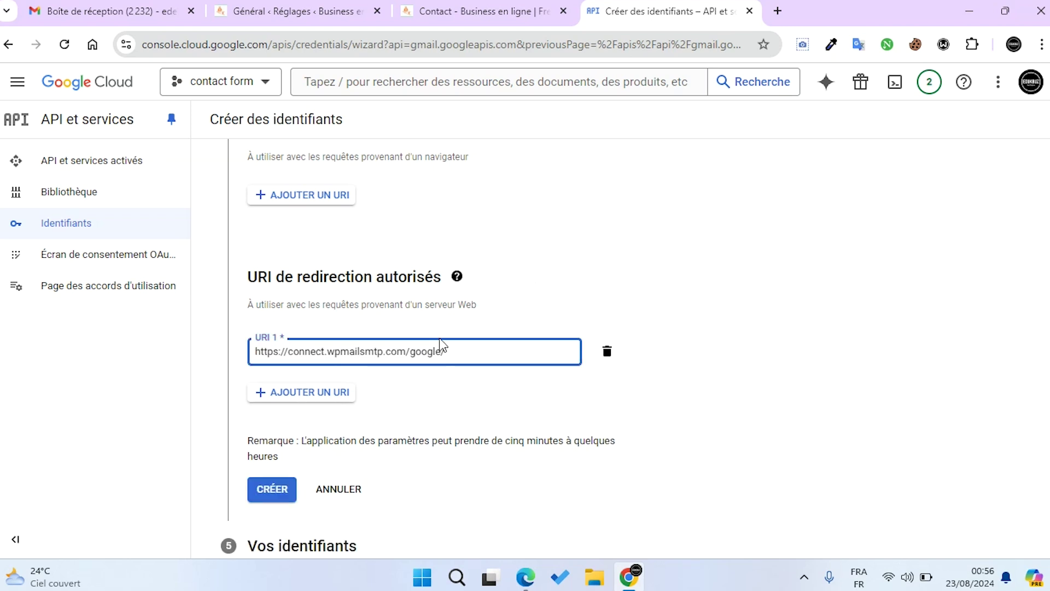
scroll(443, 345, down, 1)
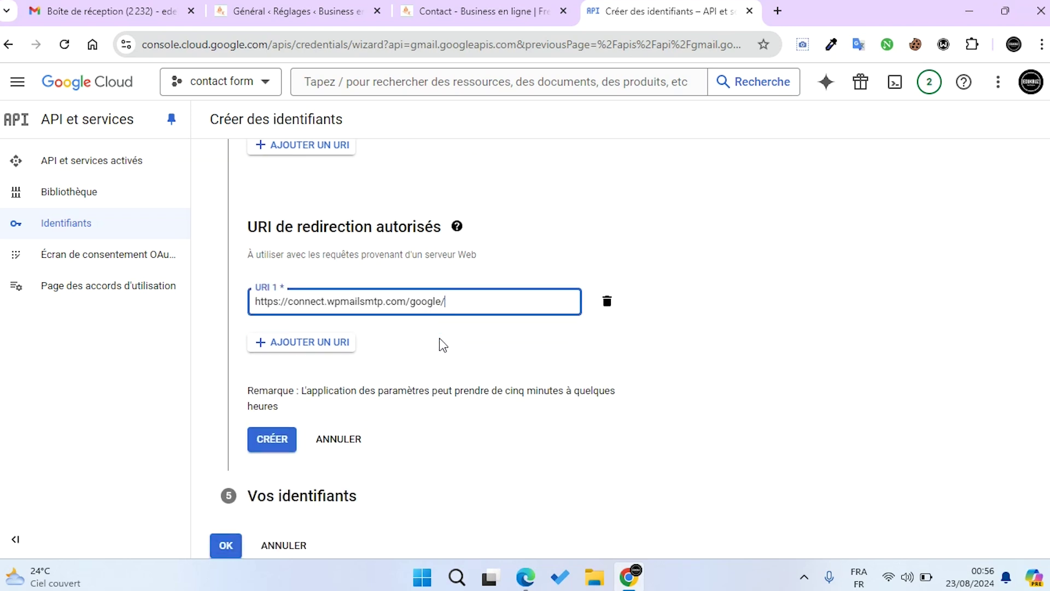
click(273, 440)
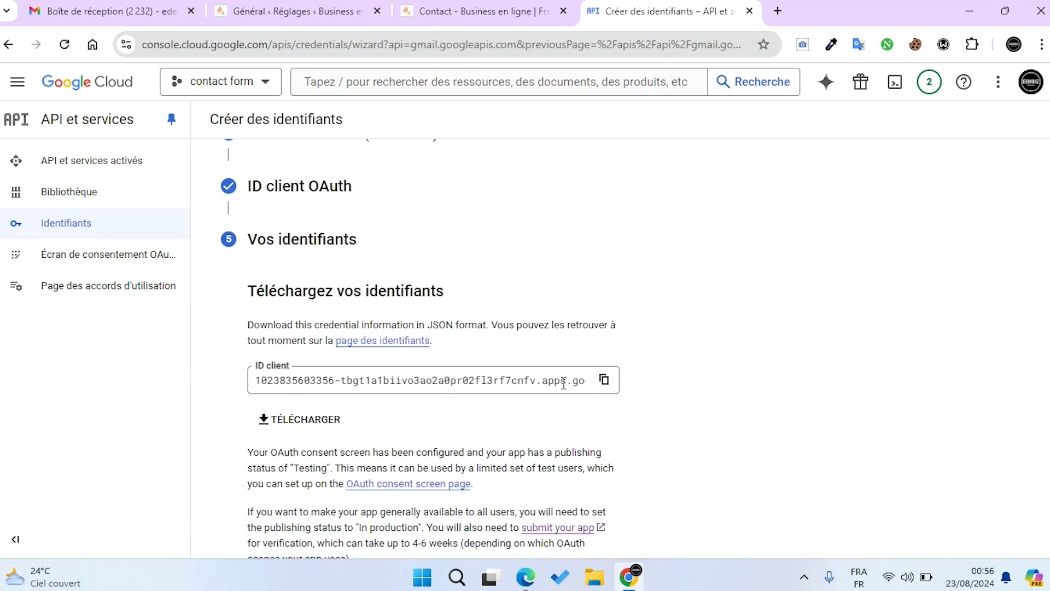
Close the client-created dialog and publish the edukbuz app to production from the OAuth consent screen
scroll(564, 384, down, 2)
scroll(474, 385, up, 6)
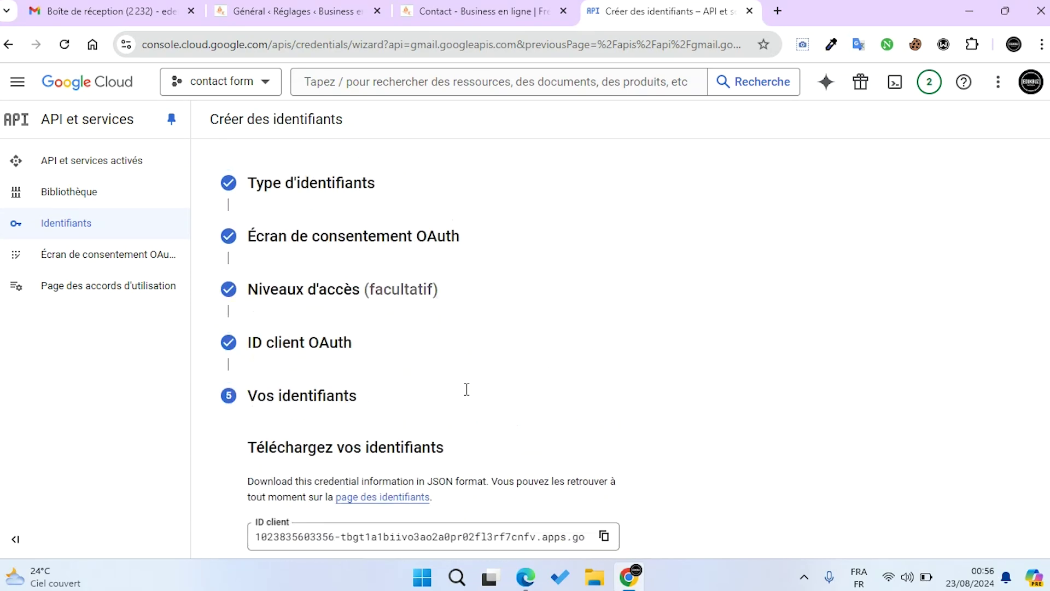
scroll(467, 389, down, 6)
click(224, 546)
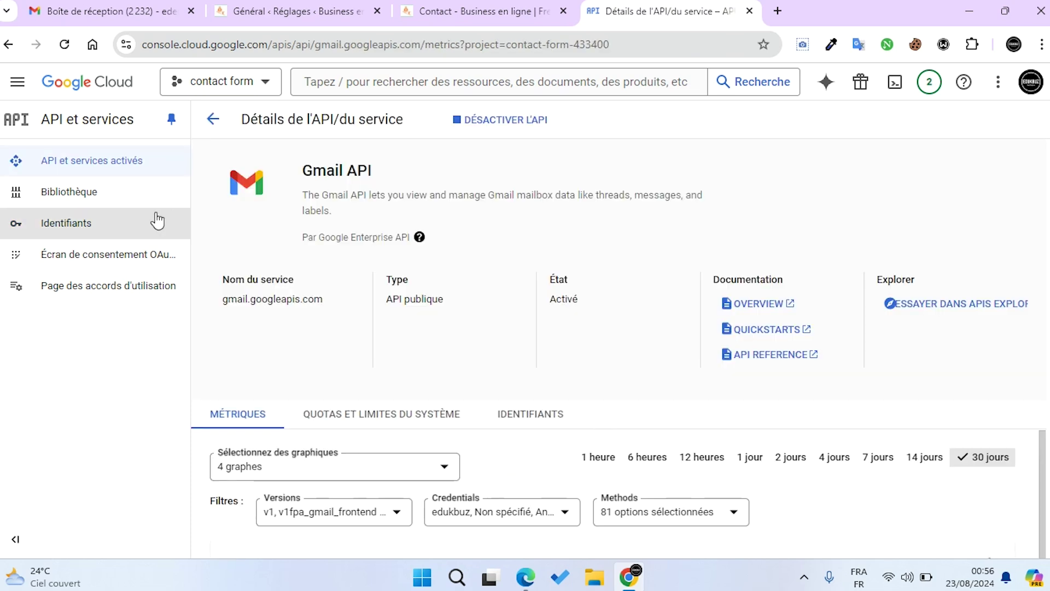
click(103, 266)
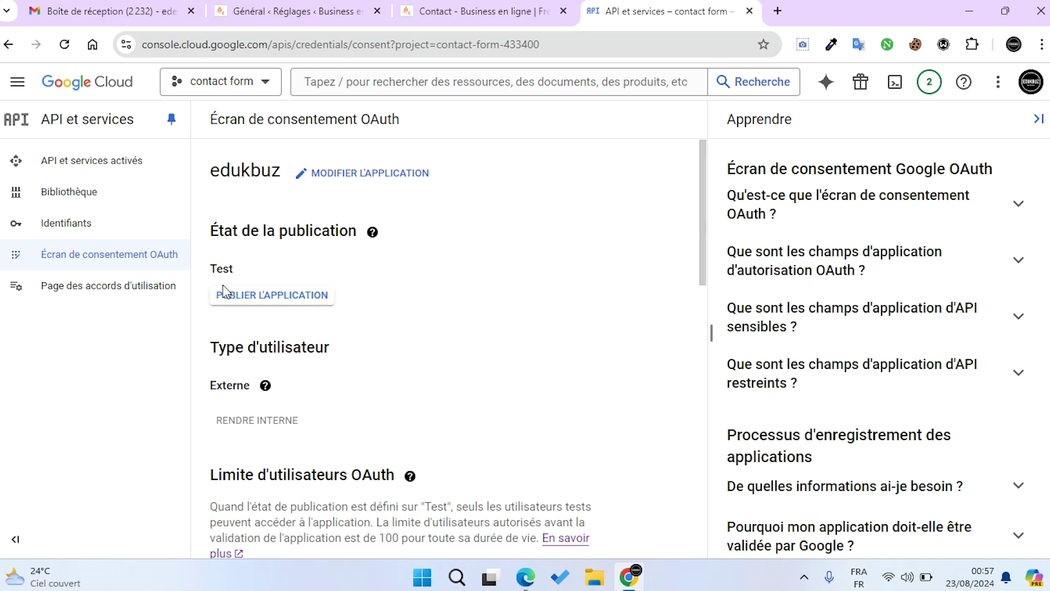
click(251, 298)
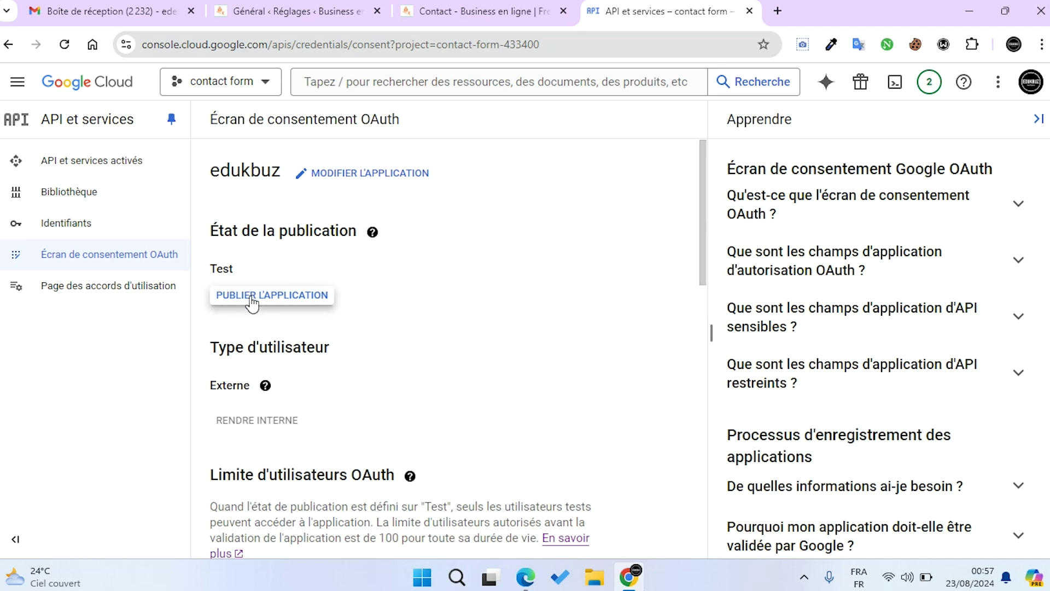
click(694, 409)
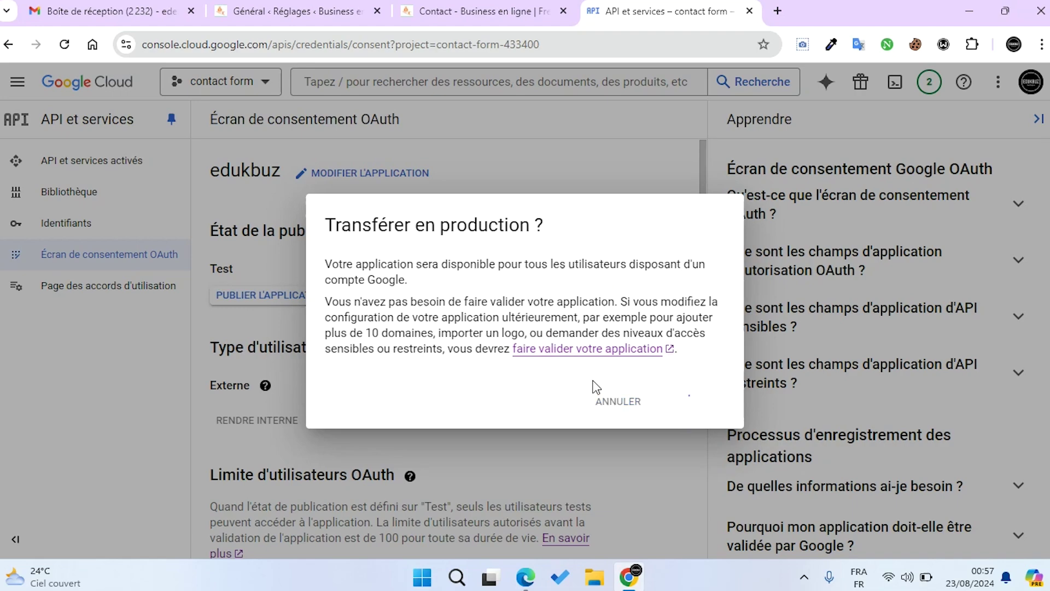
Open the Identifiants page listing the edukbuz OAuth 2.0 client
scroll(465, 316, down, 10)
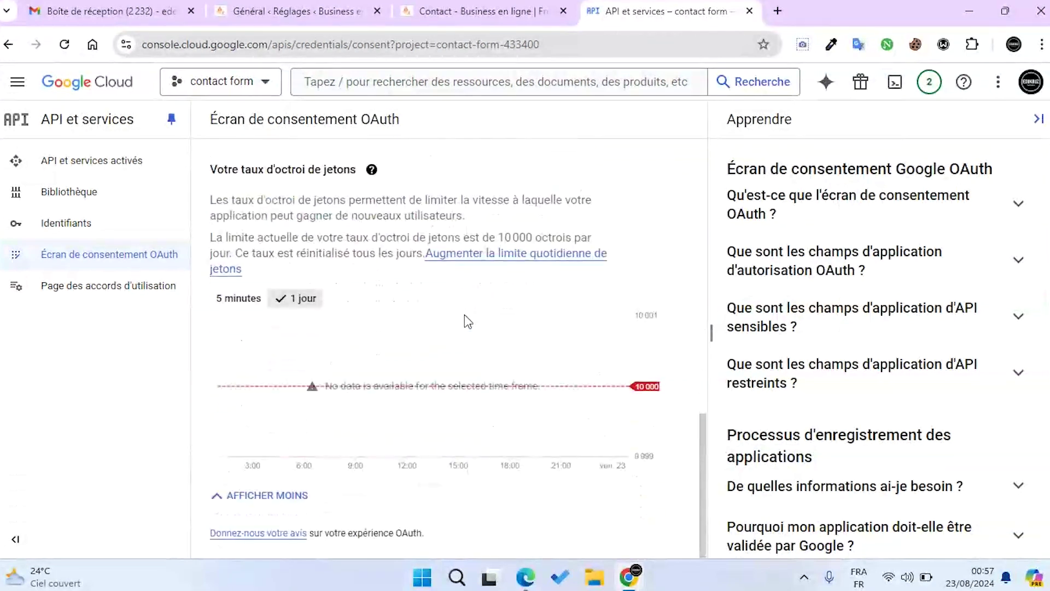
scroll(550, 253, up, 10)
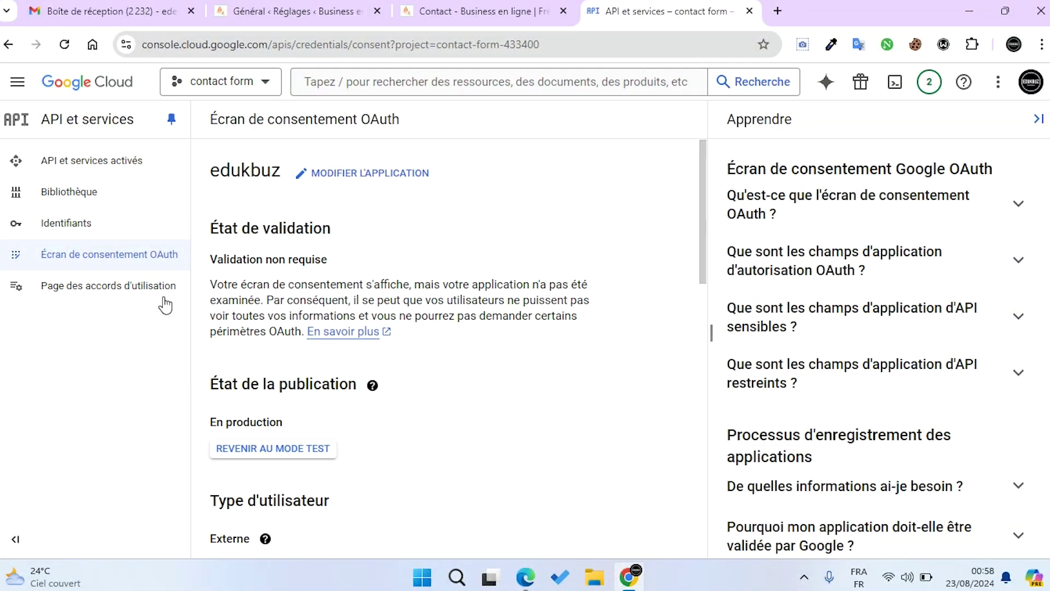
click(67, 223)
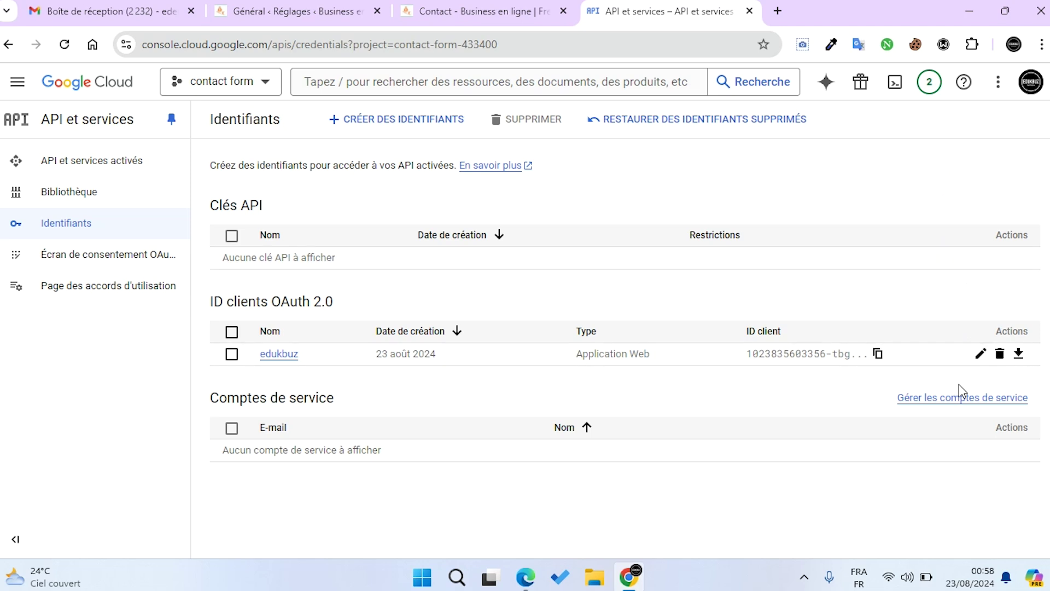
Copy the edukbuz OAuth client ID into WP Mail SMTP's ID du client field
click(980, 355)
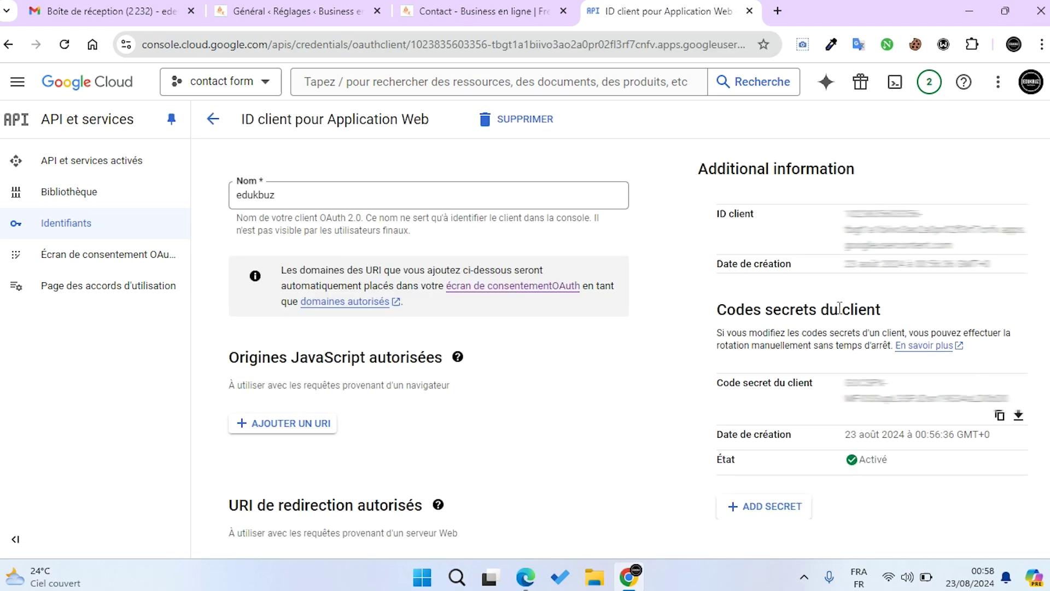
drag(980, 250, 848, 214)
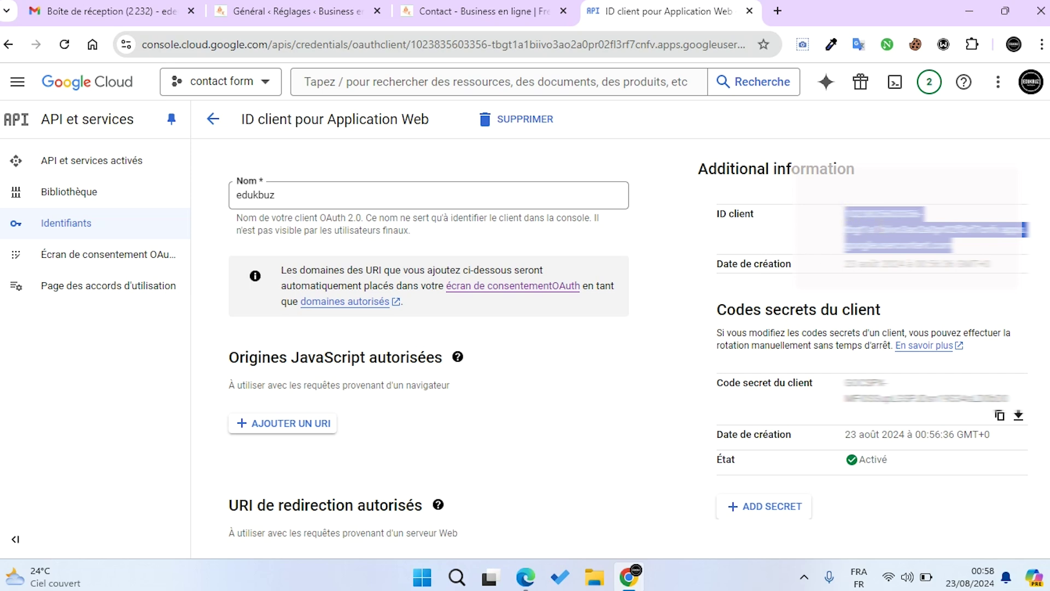
right_click(881, 226)
click(596, 242)
click(304, 9)
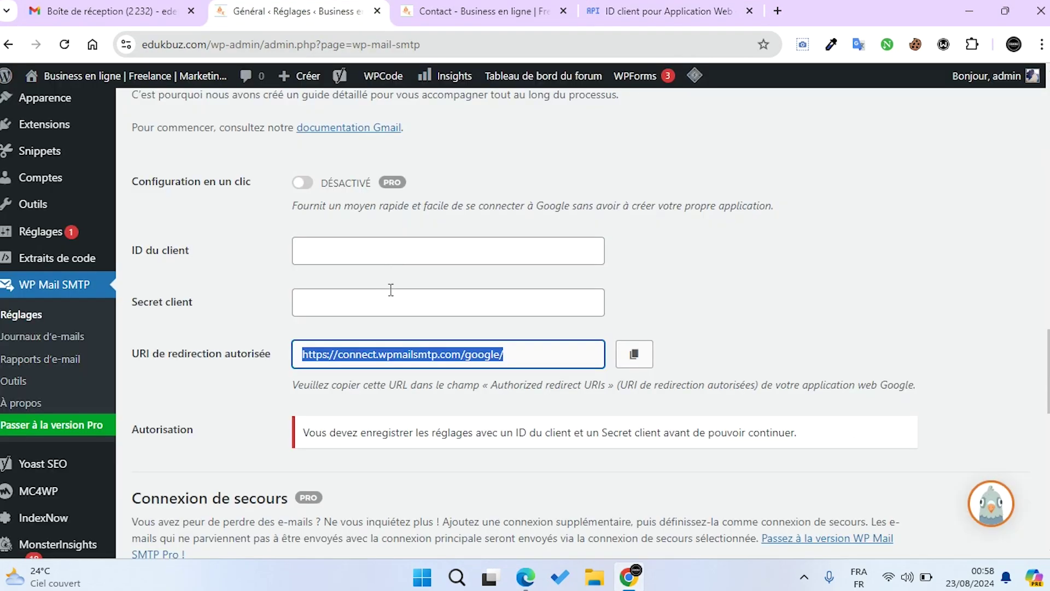
click(307, 251)
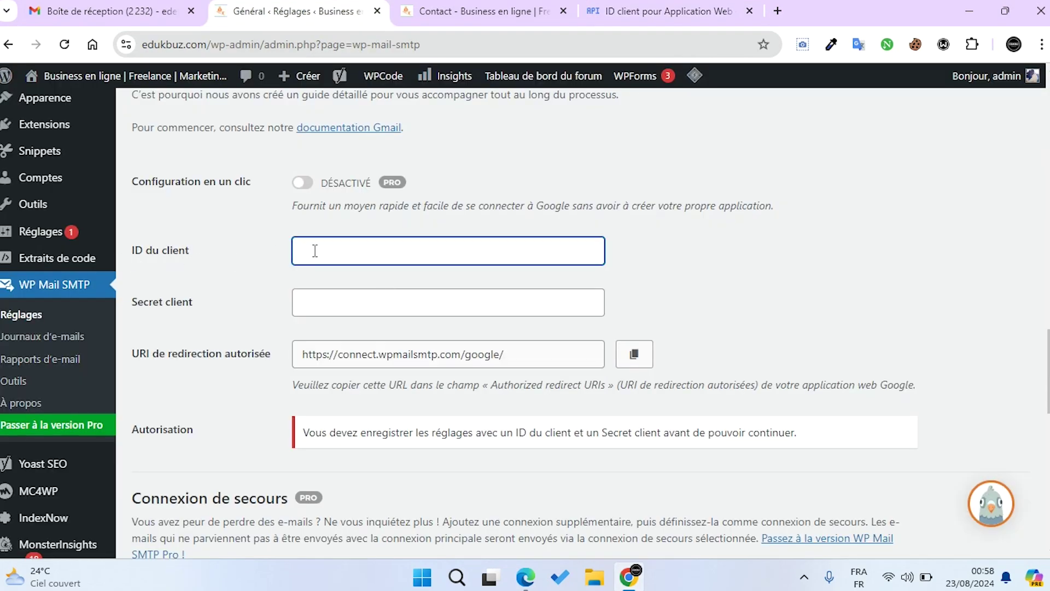
key(ctrl+v)
Copy the OAuth client secret into WP Mail SMTP's Secret client field
click(622, 10)
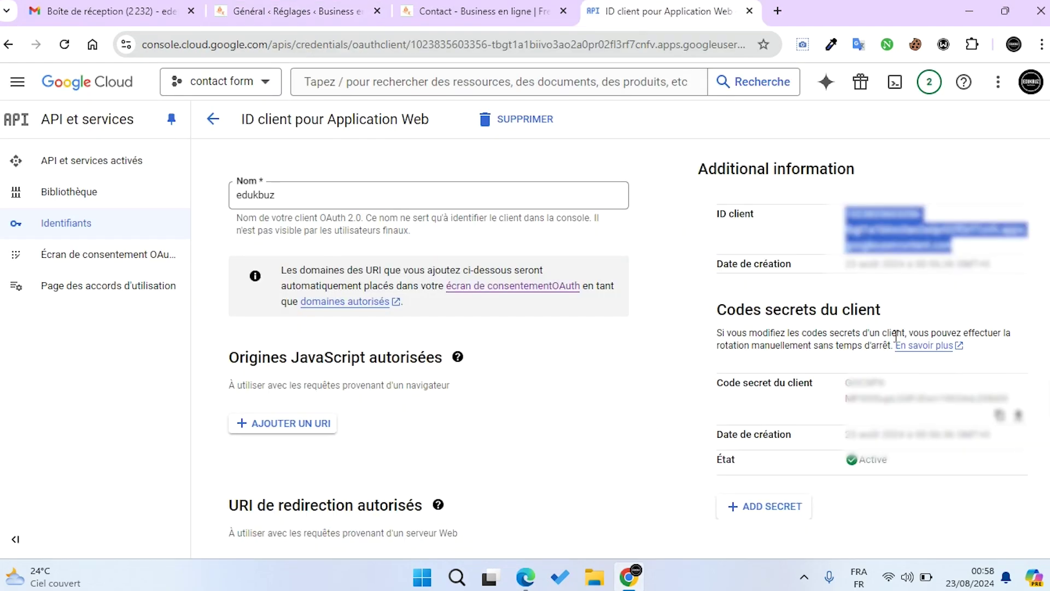
scroll(894, 329, down, 3)
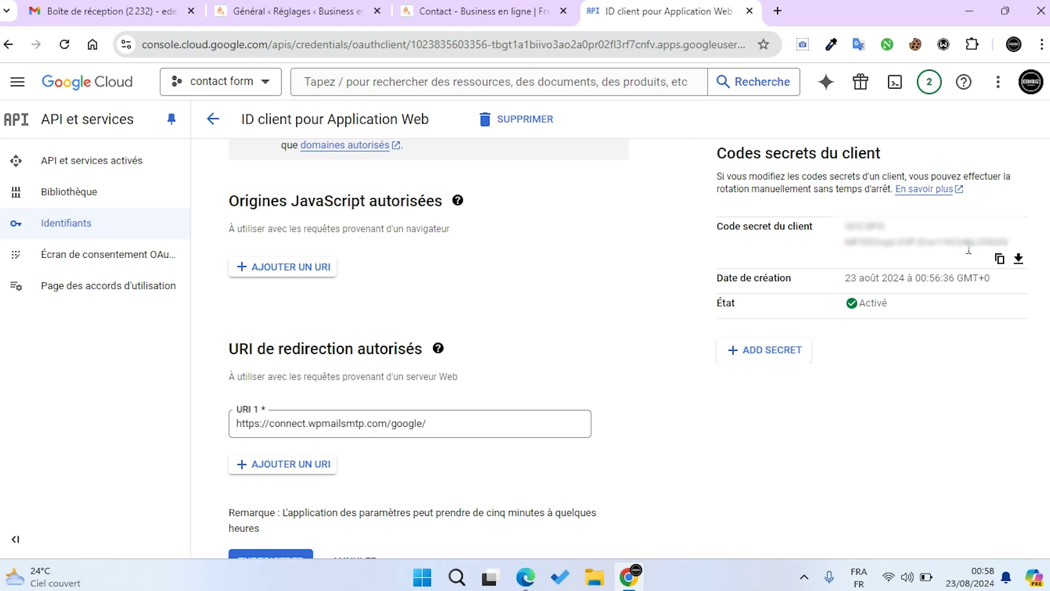
click(999, 259)
click(301, 11)
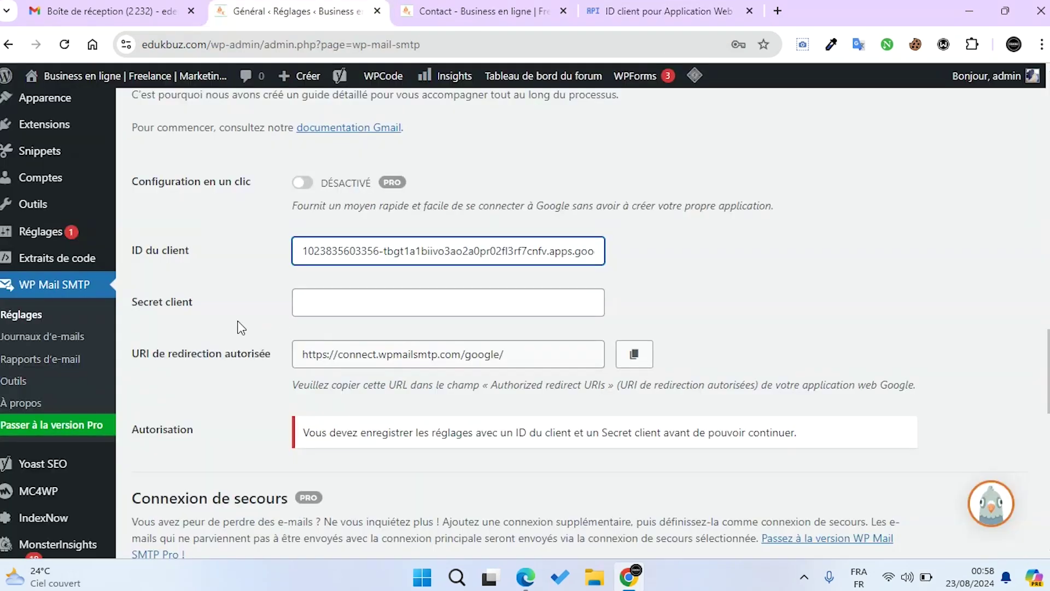
click(352, 304)
key(ctrl+v)
Save the WP Mail SMTP settings with Enregistrer les réglages
scroll(364, 304, down, 4)
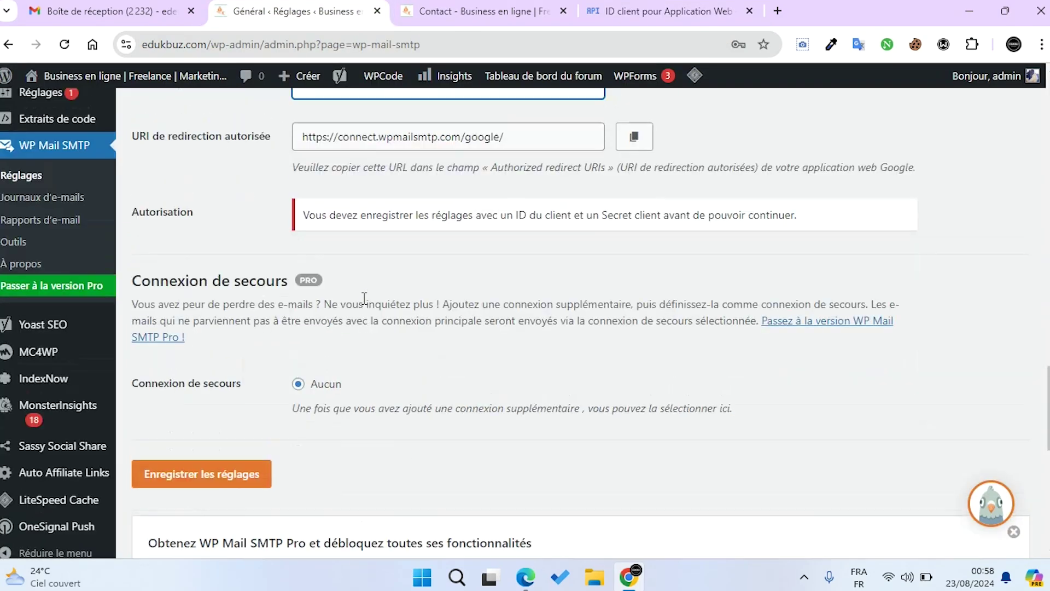
scroll(365, 306, up, 3)
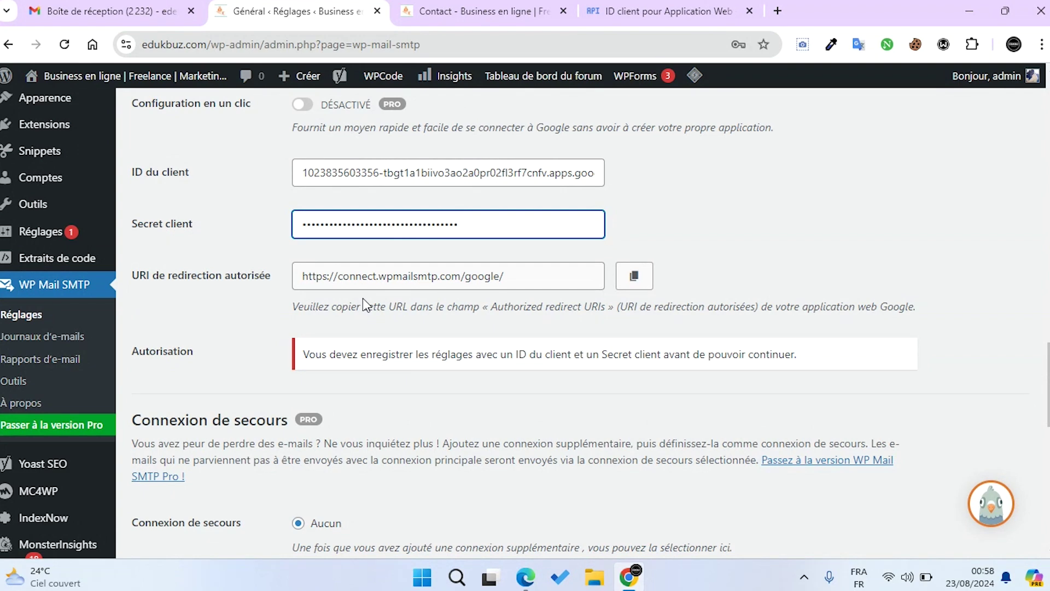
scroll(366, 305, down, 1)
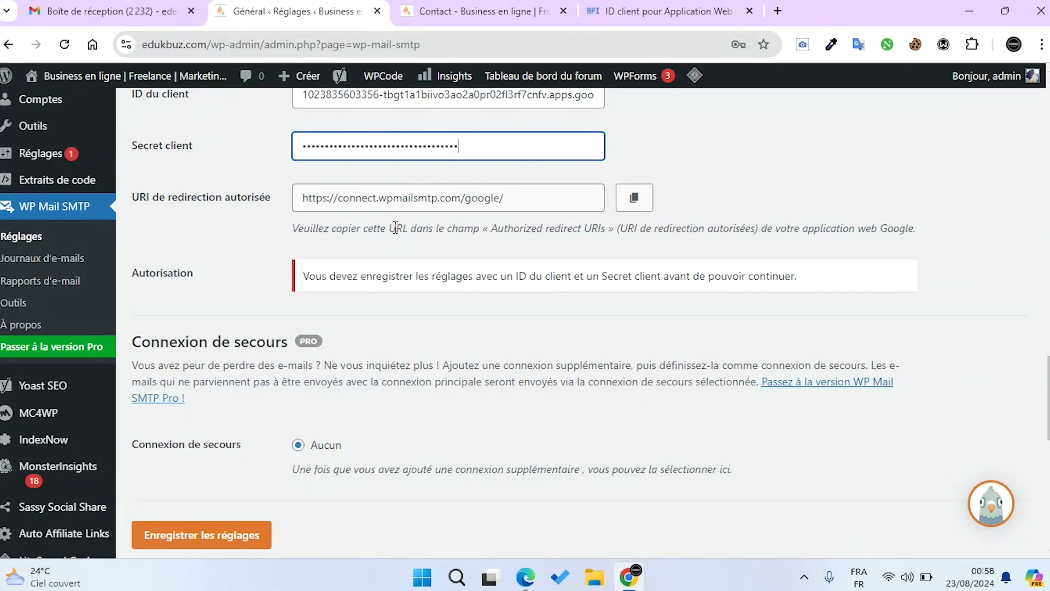
drag(211, 274, 170, 272)
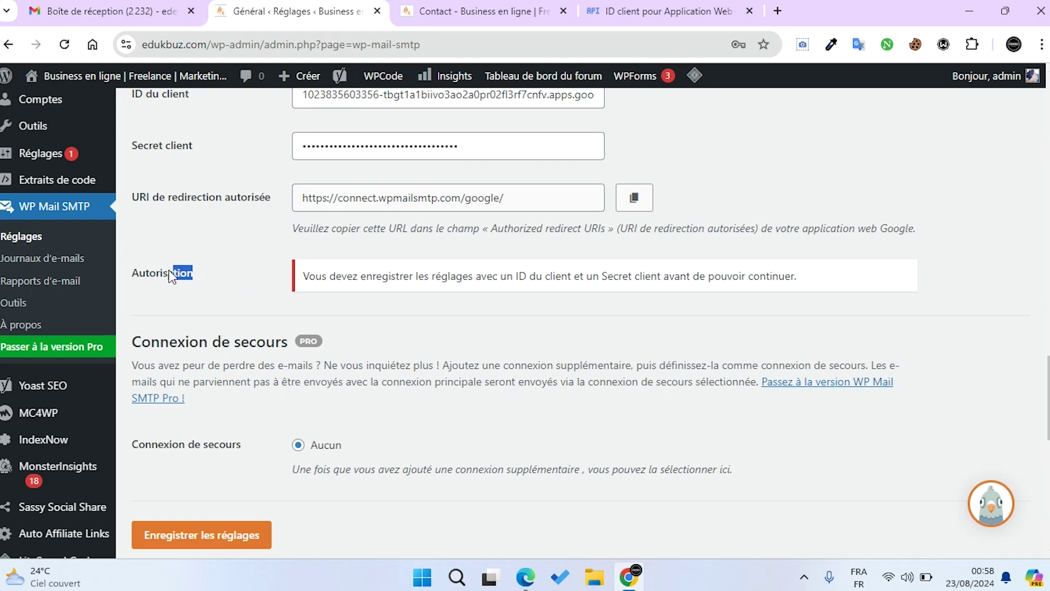
click(132, 268)
scroll(175, 277, down, 3)
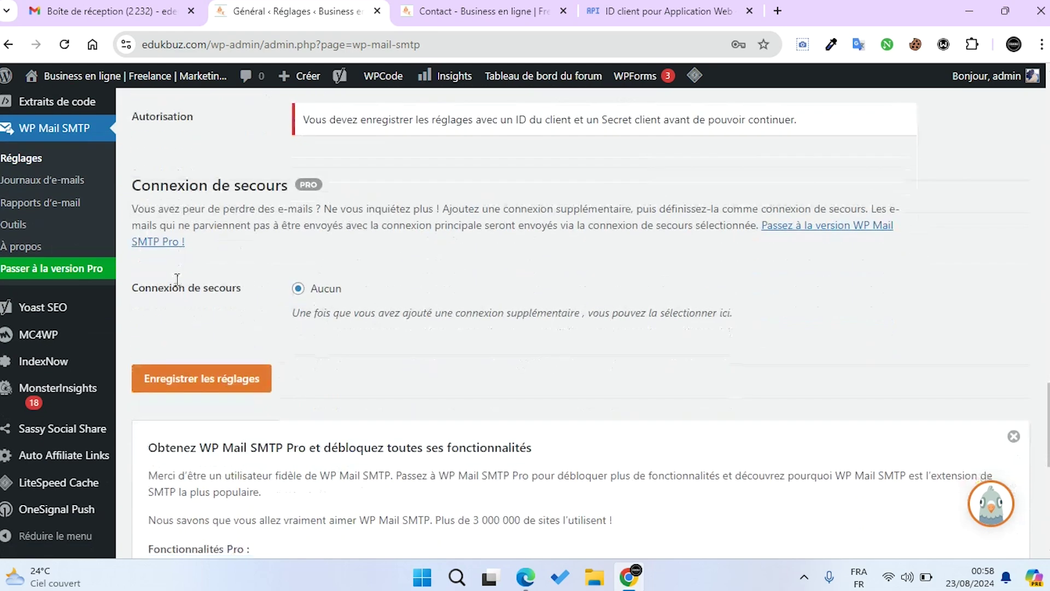
click(203, 386)
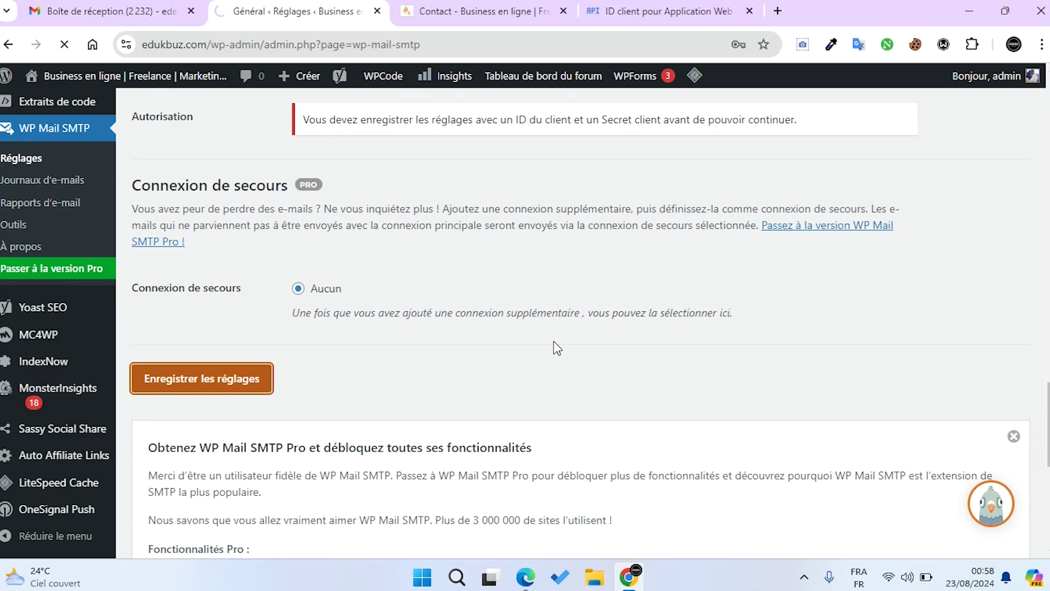
scroll(381, 282, down, 20)
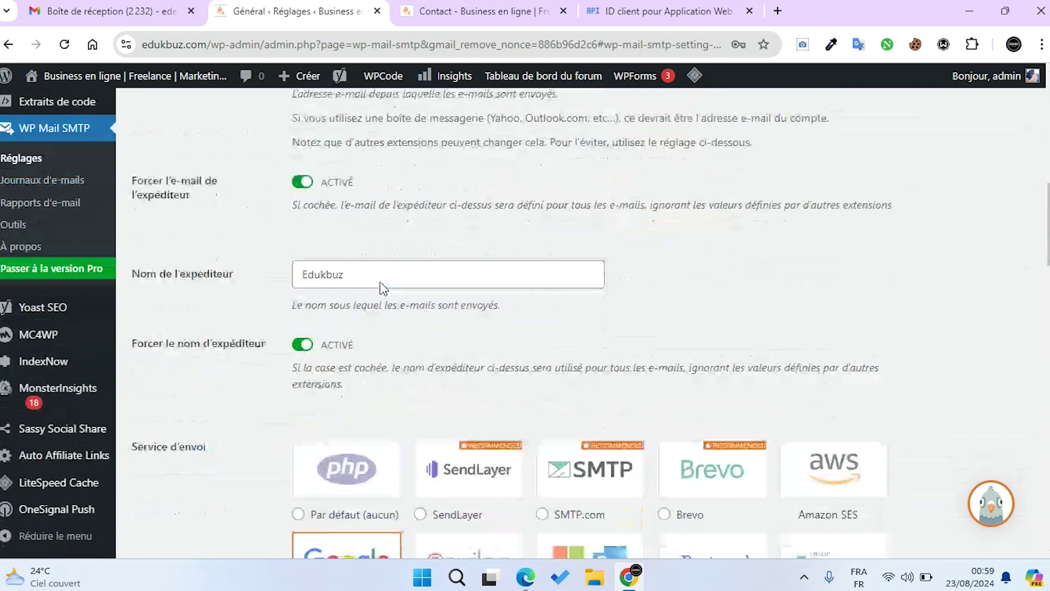
scroll(381, 281, down, 9)
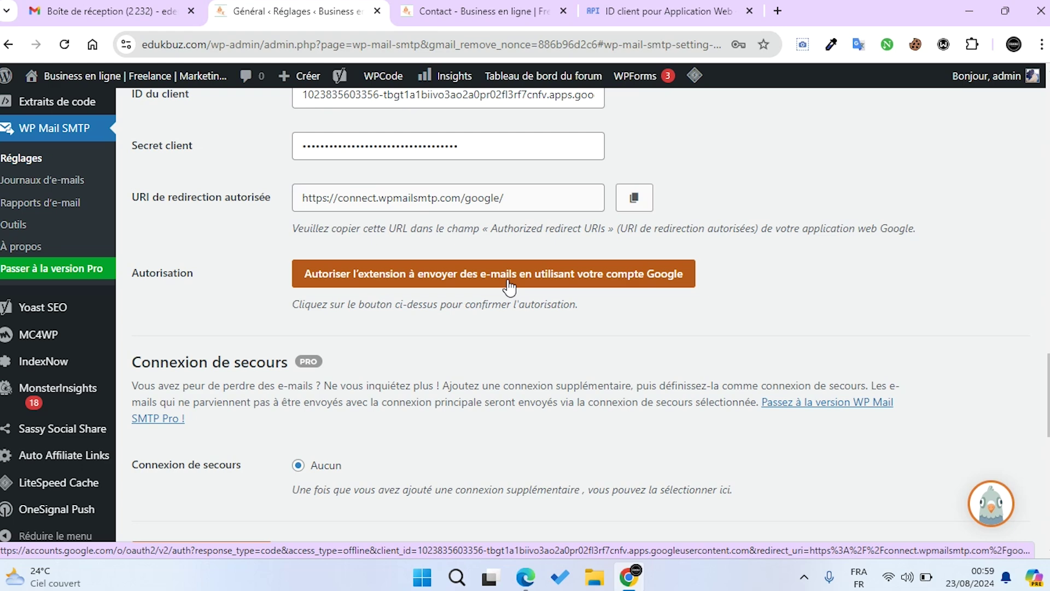
Sign in with the Google account and allow the unverified wpmailsmtp.com app to access Gmail
click(621, 275)
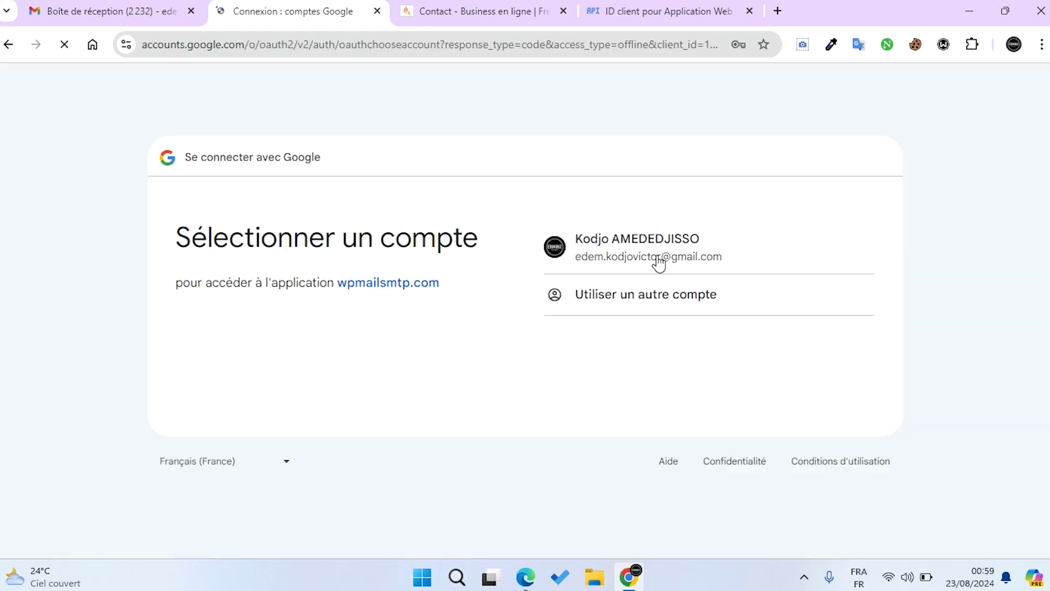
click(659, 262)
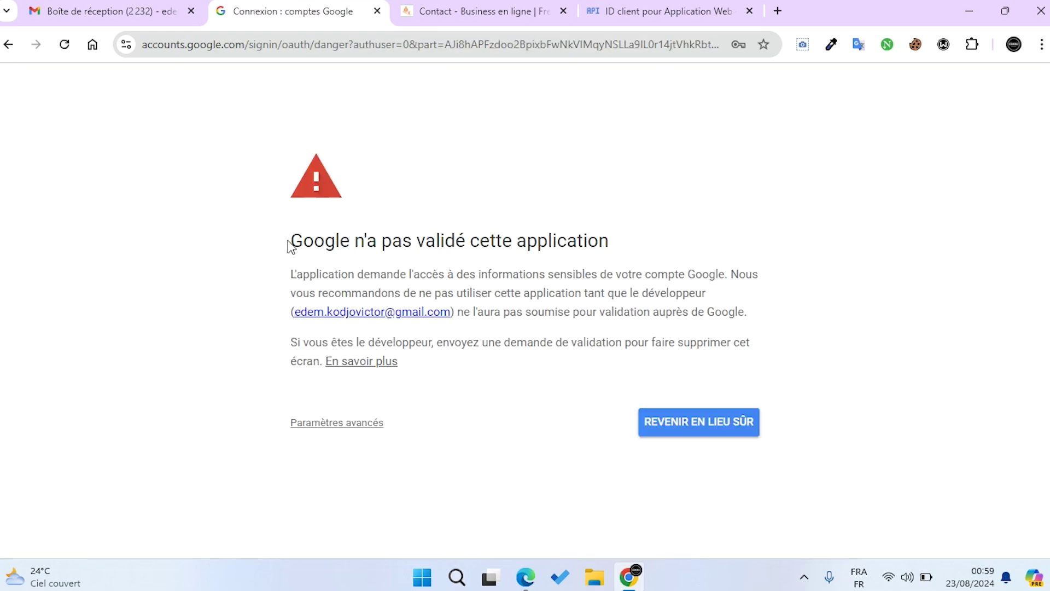
drag(290, 242, 606, 242)
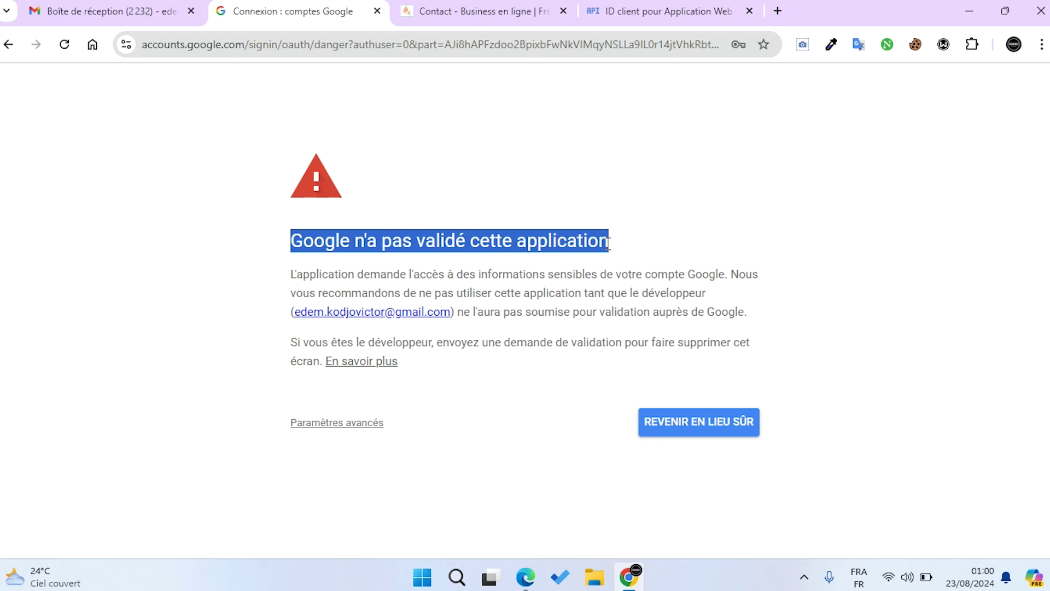
click(347, 424)
scroll(348, 432, down, 1)
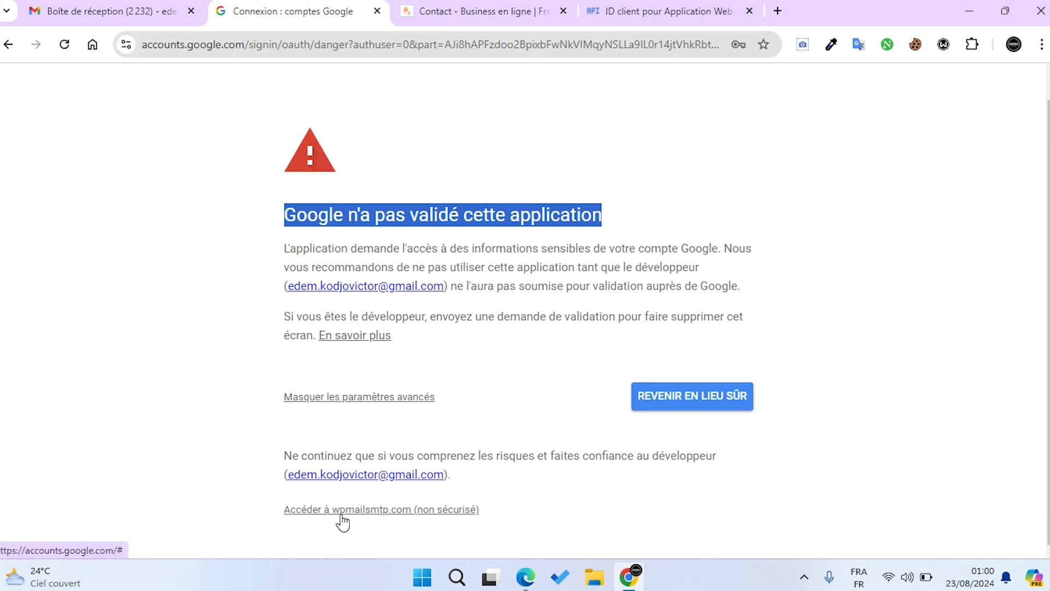
click(409, 516)
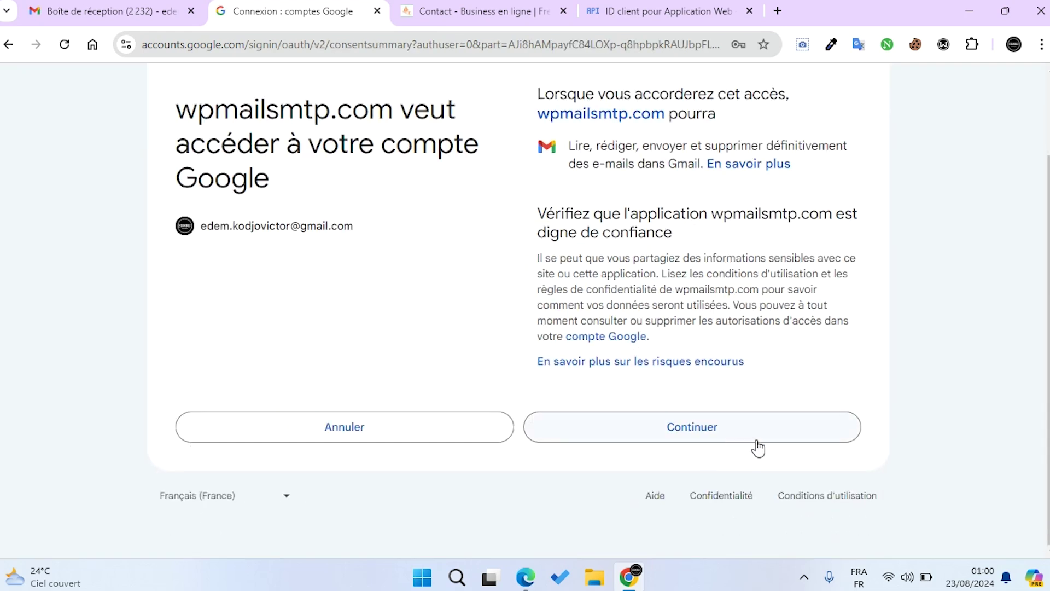
click(676, 434)
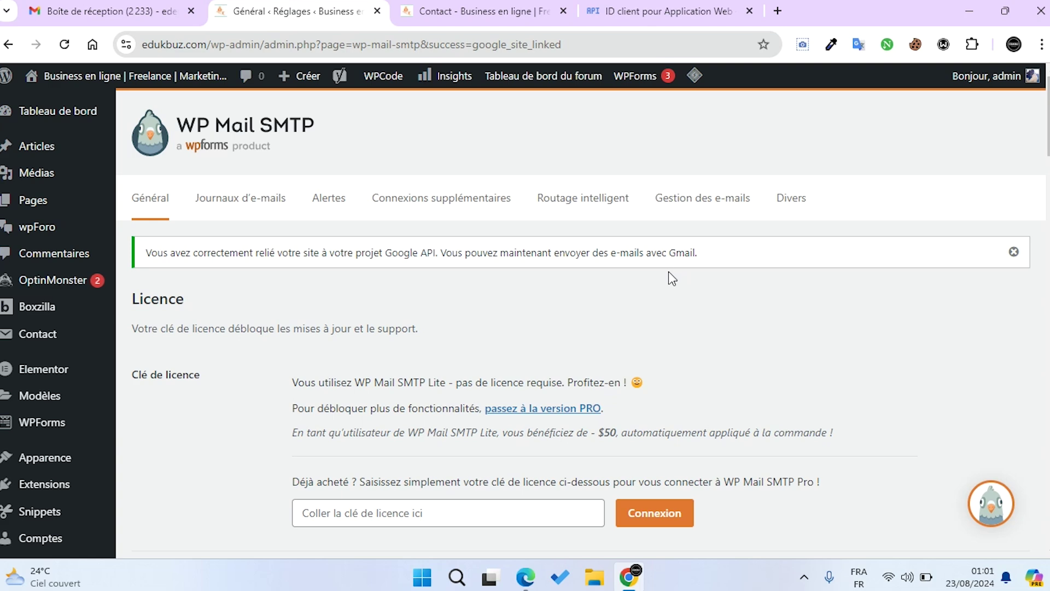
scroll(668, 271, down, 15)
scroll(672, 277, down, 14)
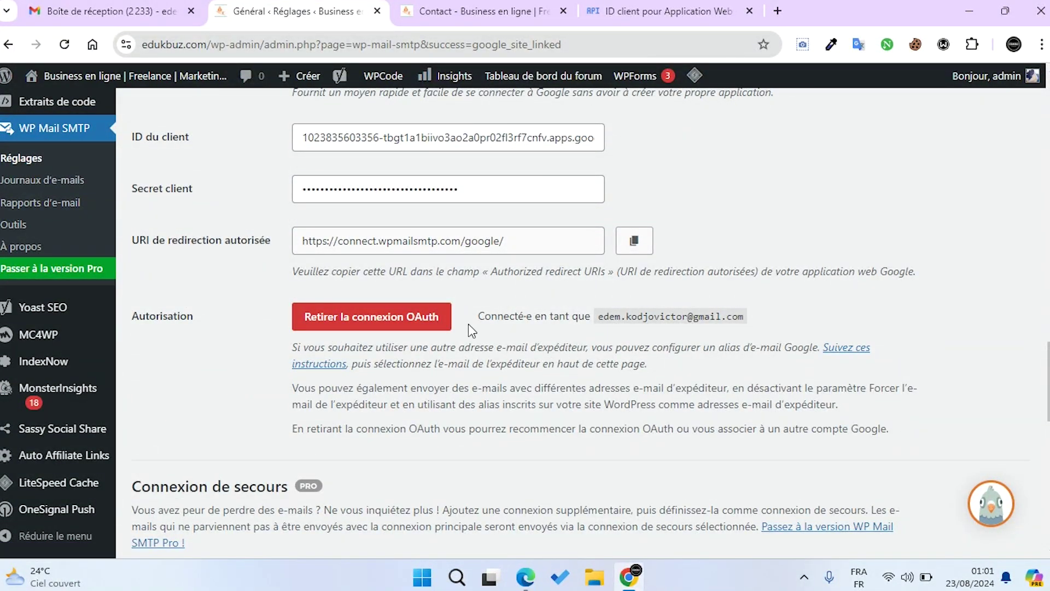
scroll(629, 343, down, 12)
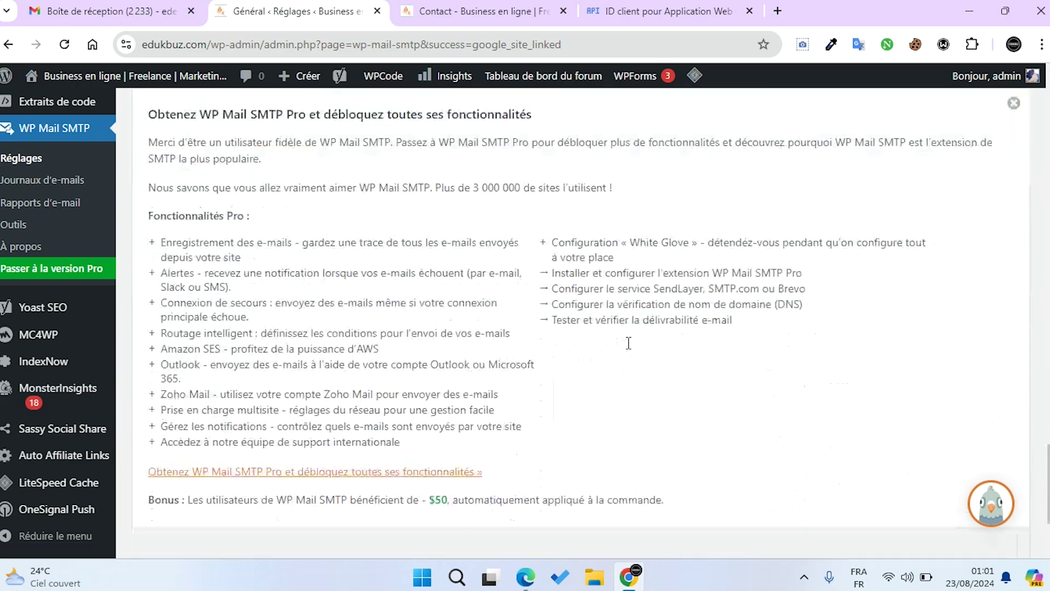
scroll(629, 343, down, 2)
scroll(444, 329, up, 4)
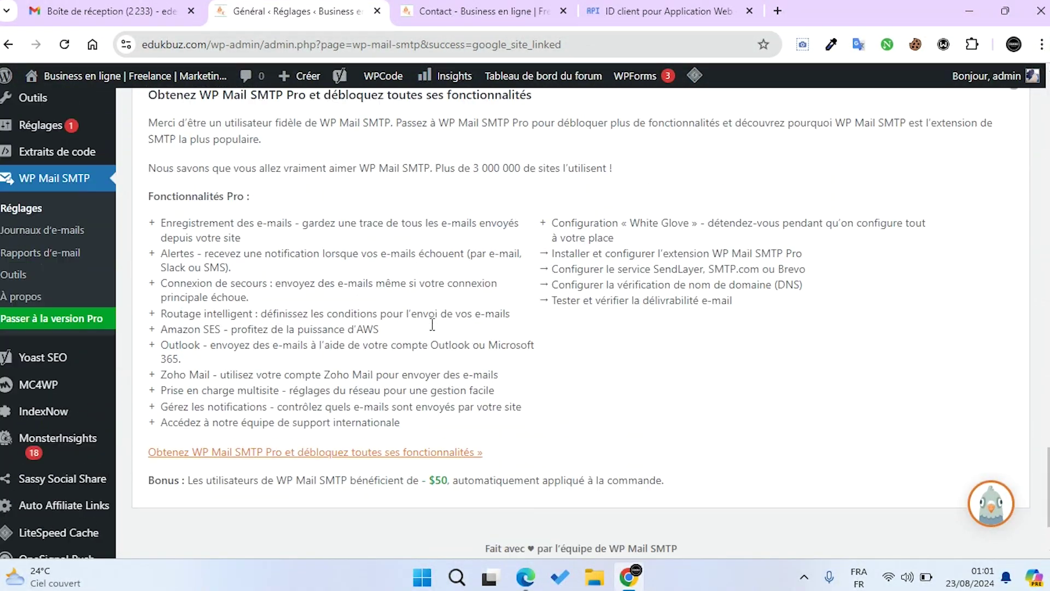
scroll(435, 330, up, 5)
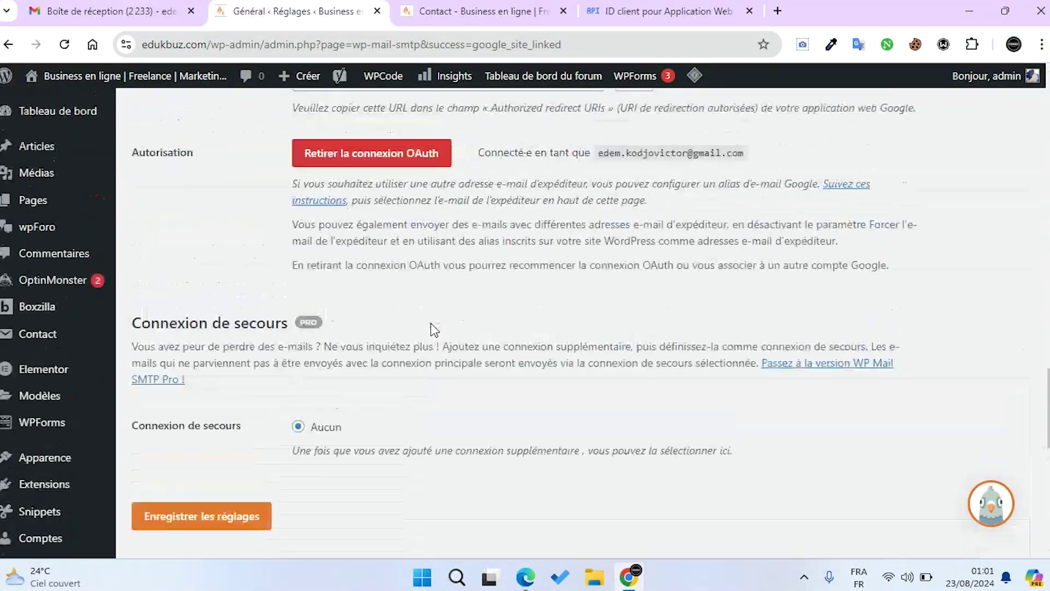
scroll(435, 330, down, 4)
scroll(434, 329, down, 5)
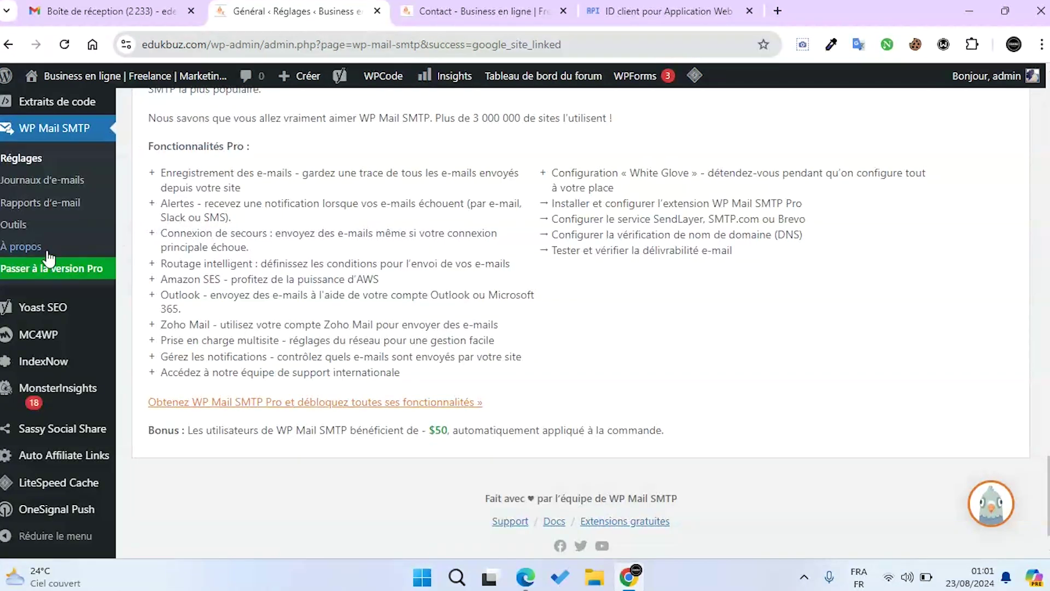
scroll(19, 312, up, 4)
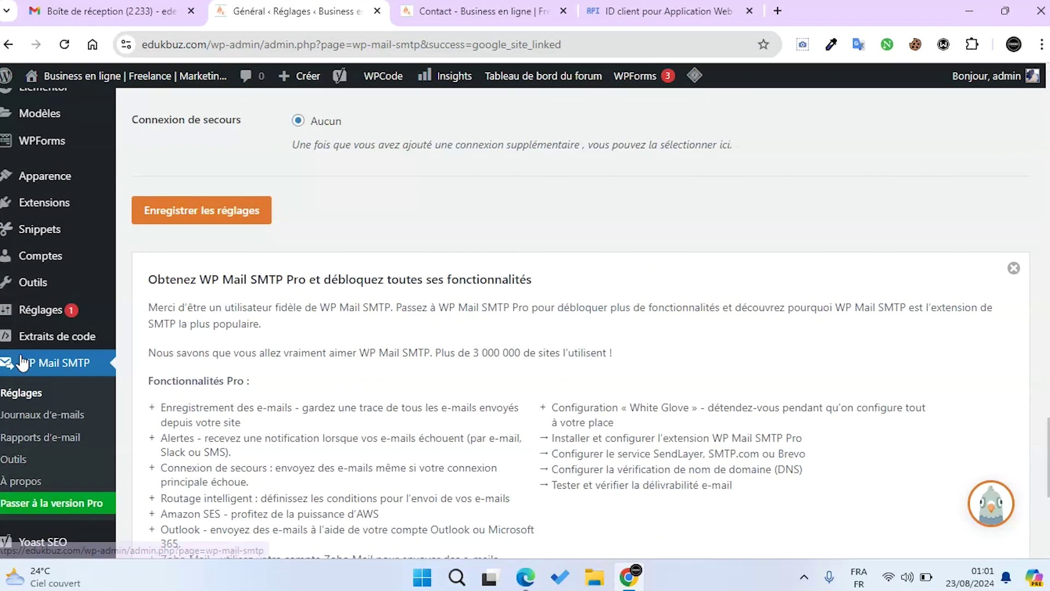
Send the WP Mail SMTP HTML test email from Outils to the connected Gmail address
click(18, 461)
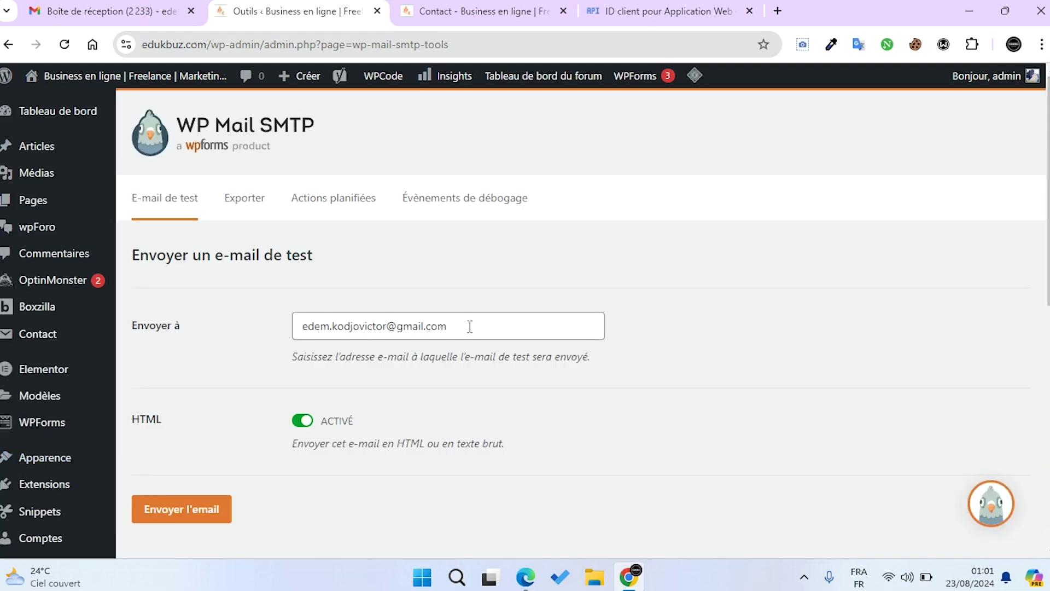
drag(469, 327, 297, 326)
scroll(591, 279, down, 1)
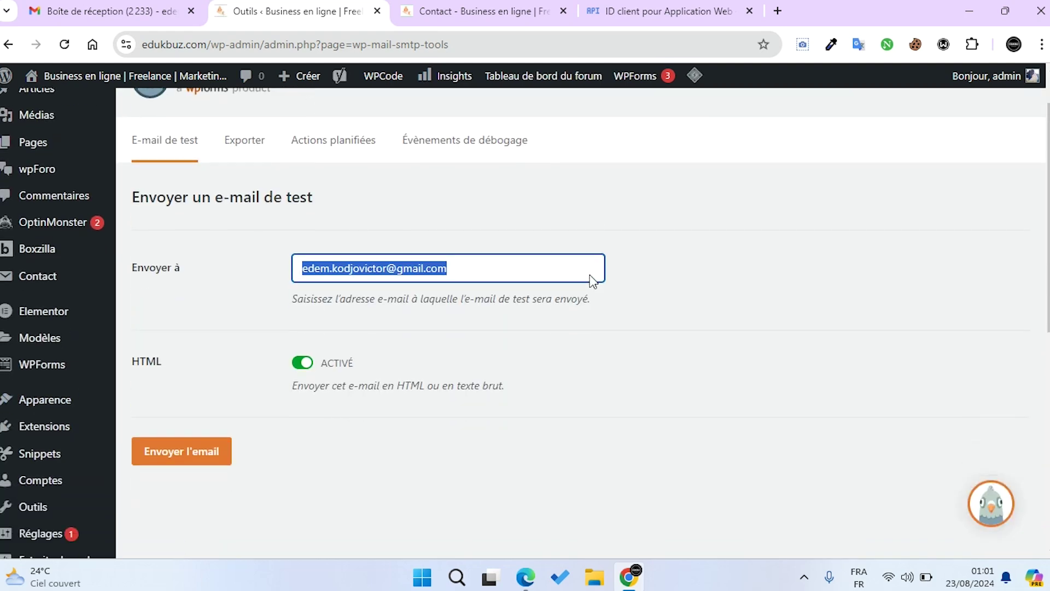
scroll(591, 278, down, 1)
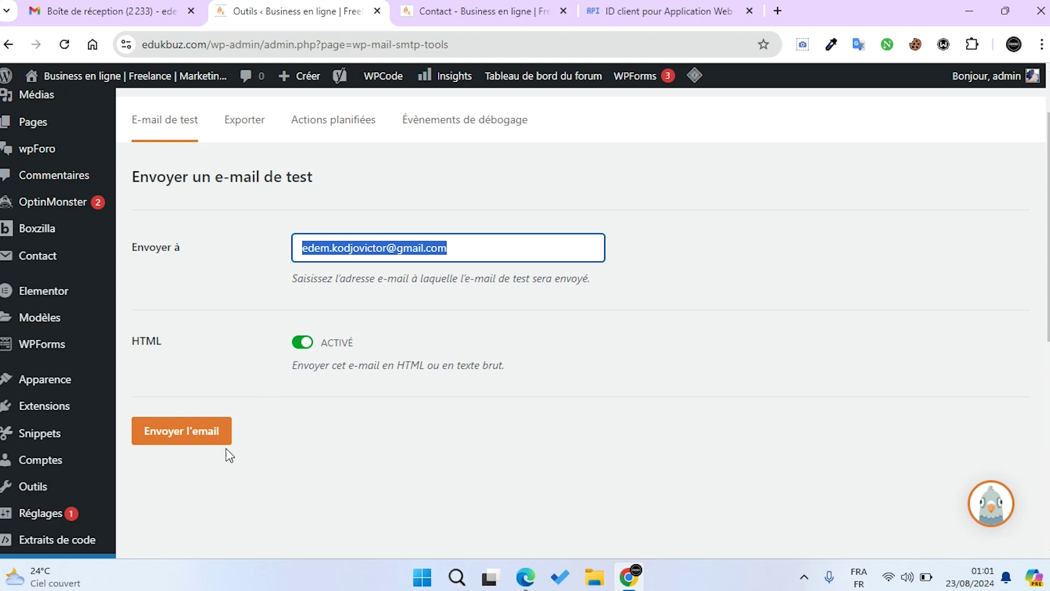
click(172, 441)
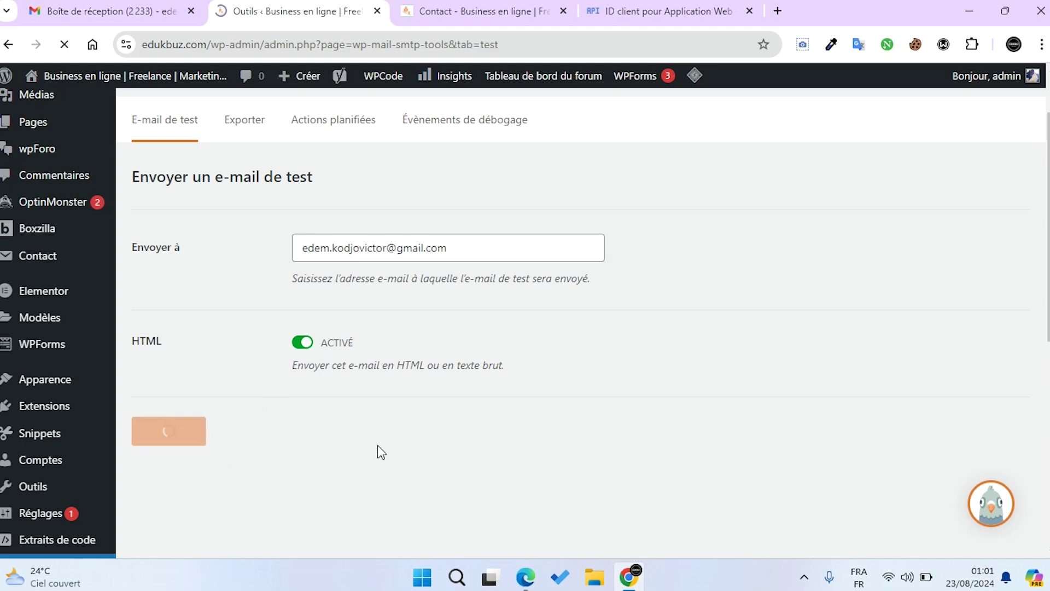
scroll(377, 445, down, 3)
scroll(378, 444, up, 3)
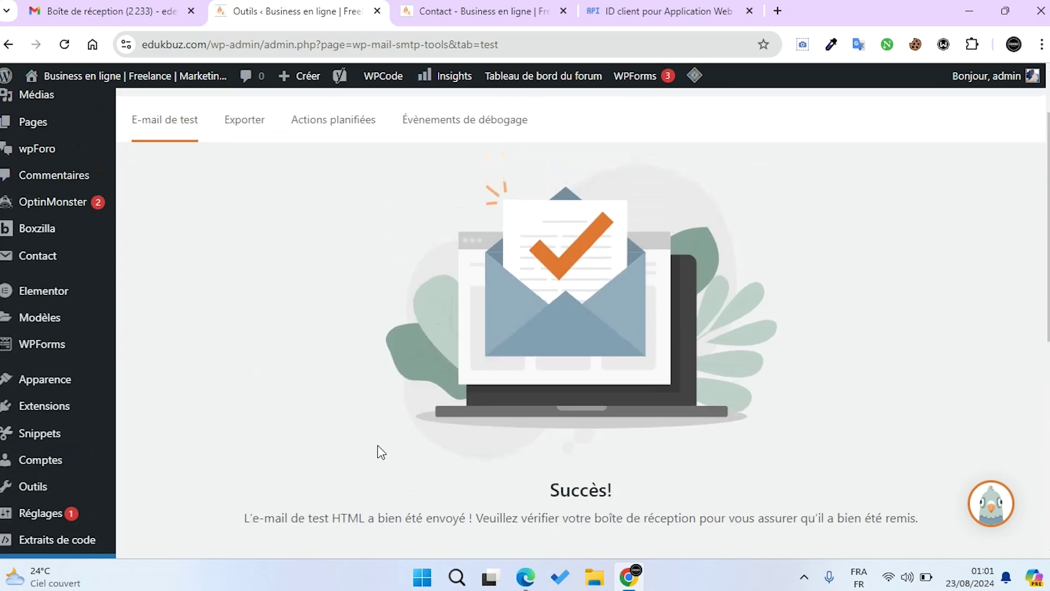
scroll(448, 510, down, 3)
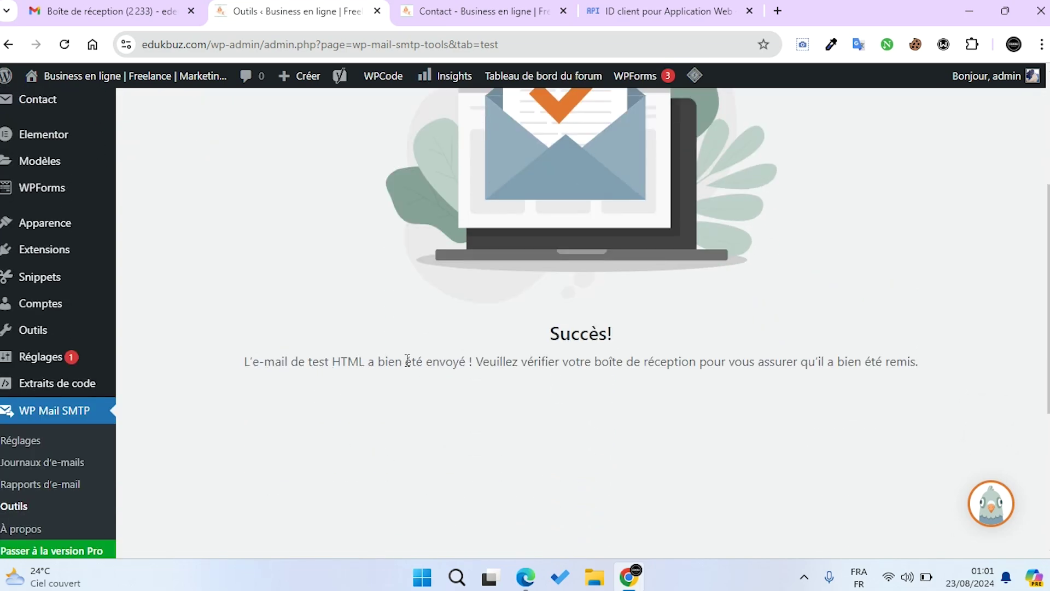
scroll(323, 387, up, 3)
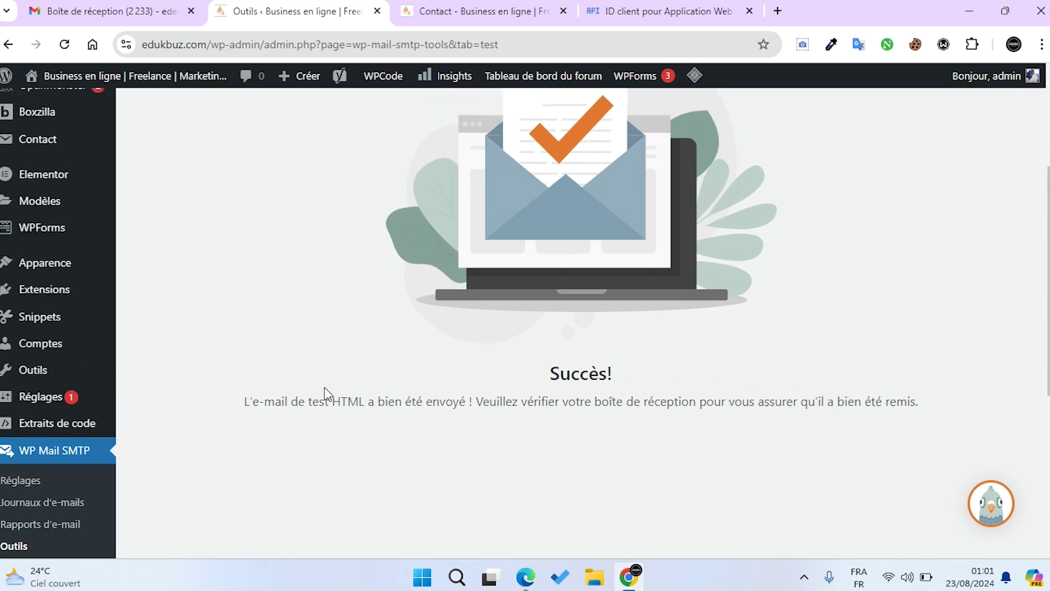
click(126, 18)
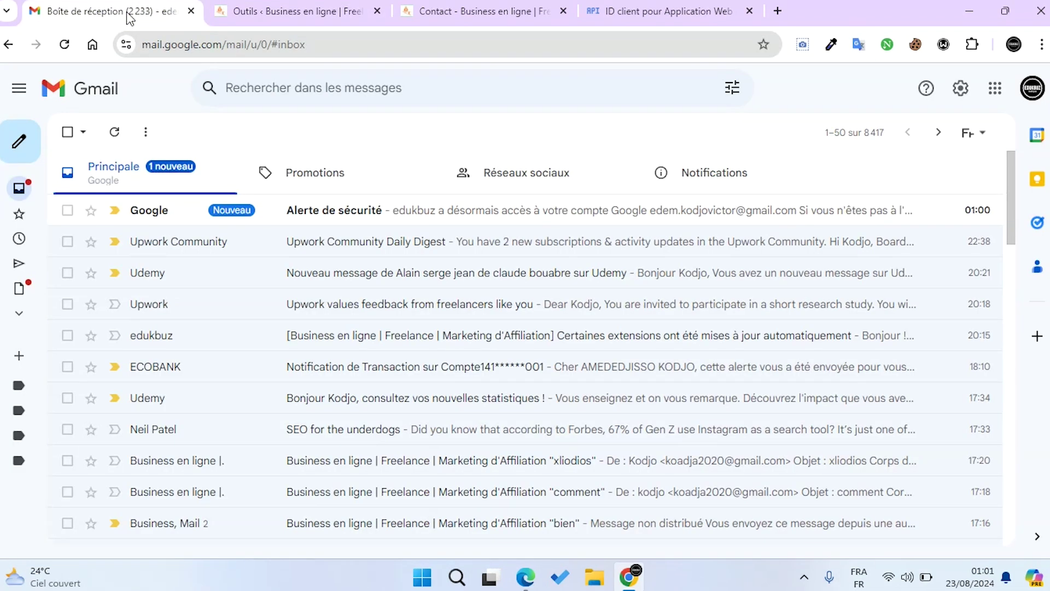
Reload Gmail and open the test email reading 'Congrats, test email was sent successfully!'
click(64, 45)
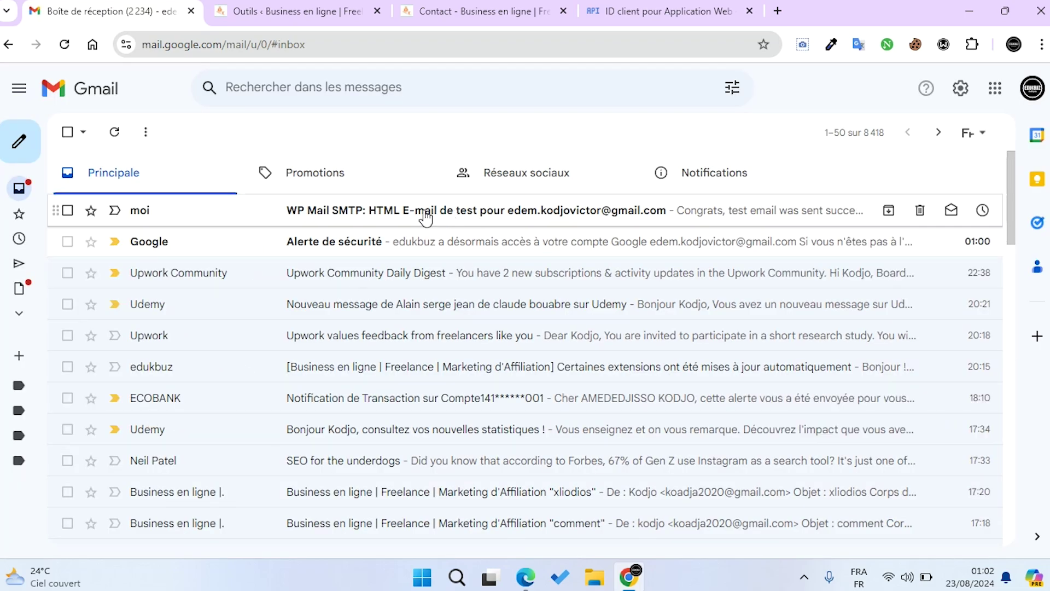
click(427, 214)
scroll(417, 257, down, 3)
drag(398, 291, 703, 295)
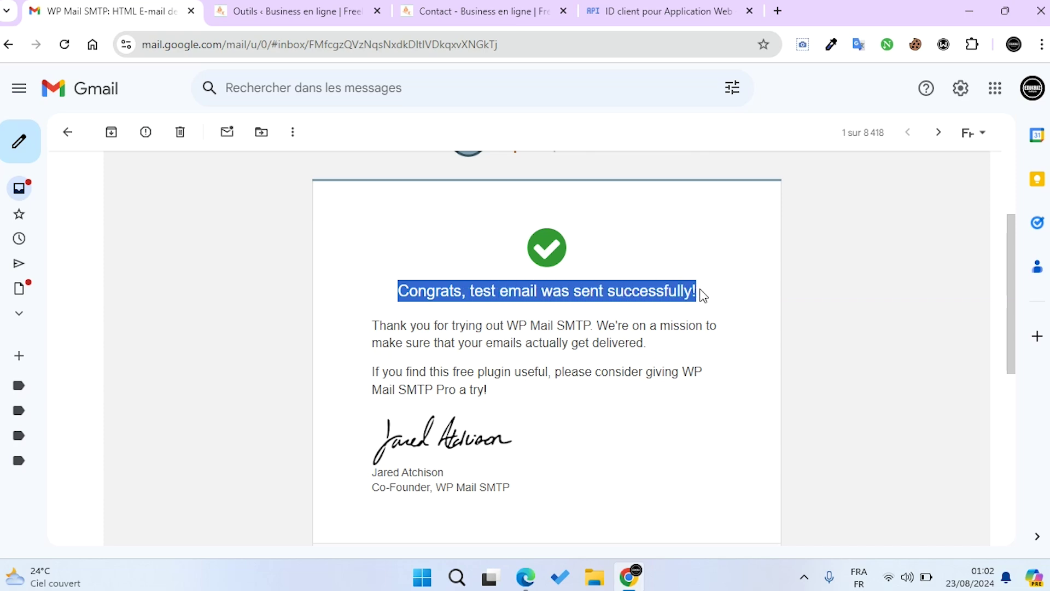
scroll(689, 321, down, 5)
scroll(689, 323, up, 8)
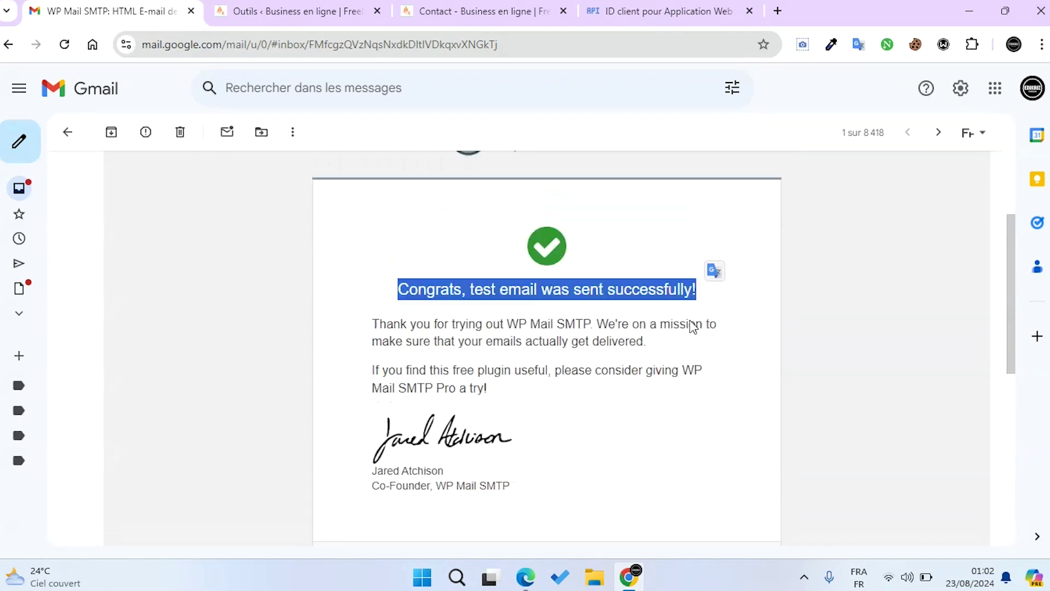
Reload the Contact page and fill in the sender's name and e-mail address
click(450, 13)
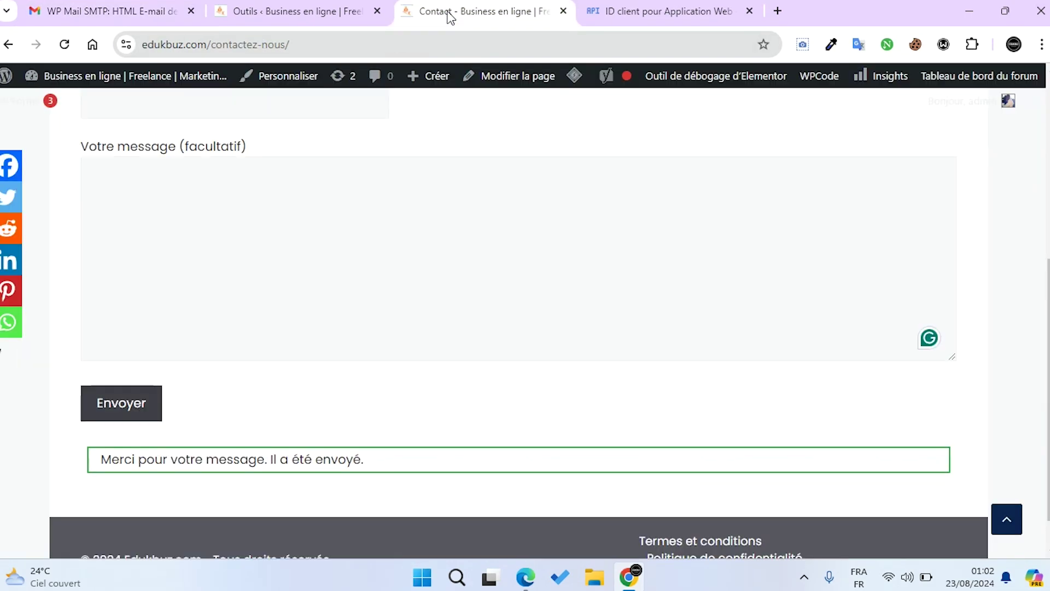
key(F5)
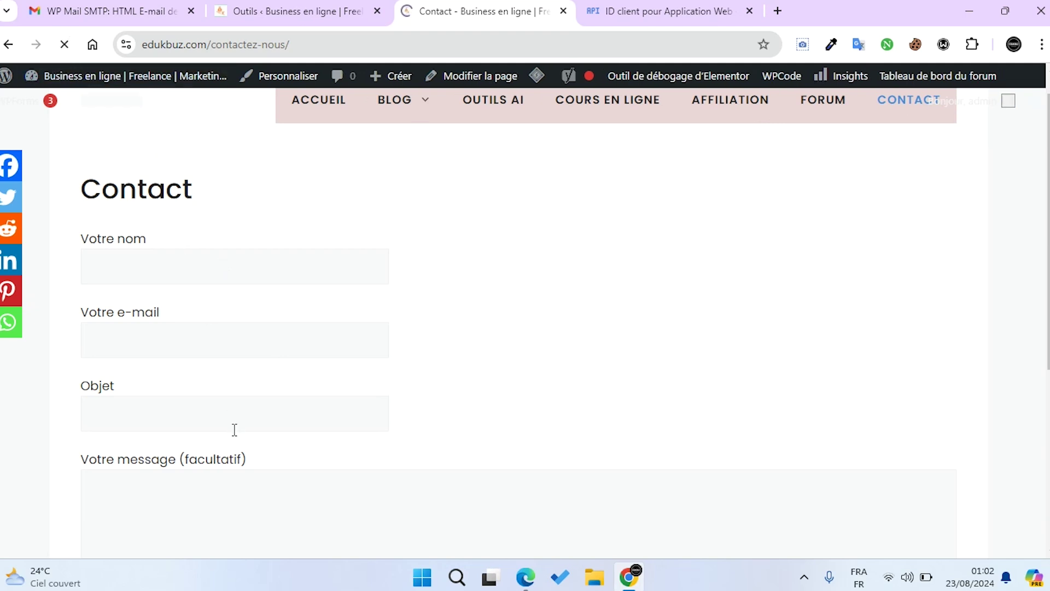
click(214, 265)
click(208, 309)
click(193, 344)
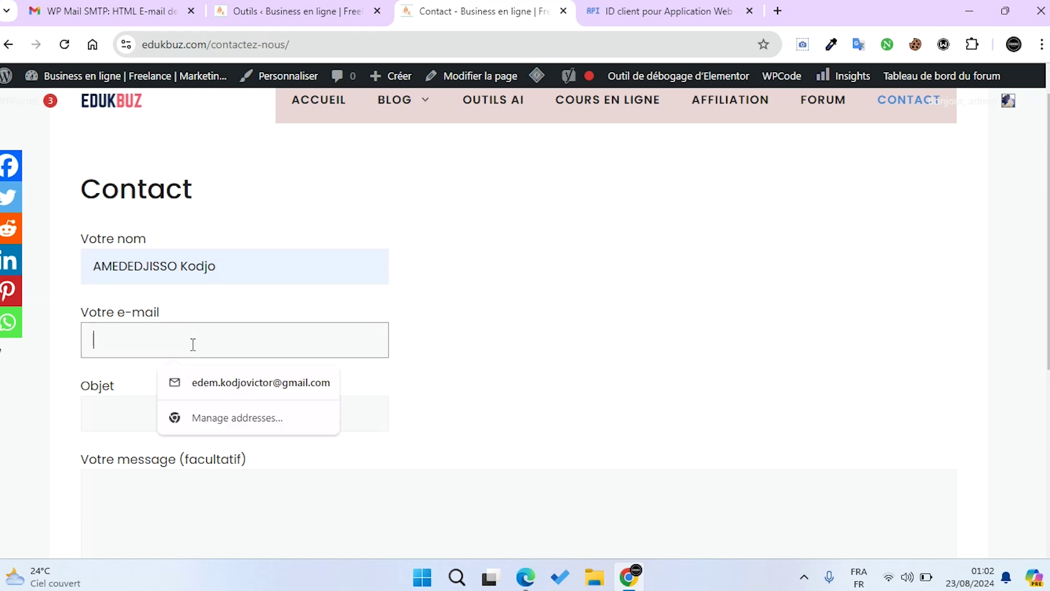
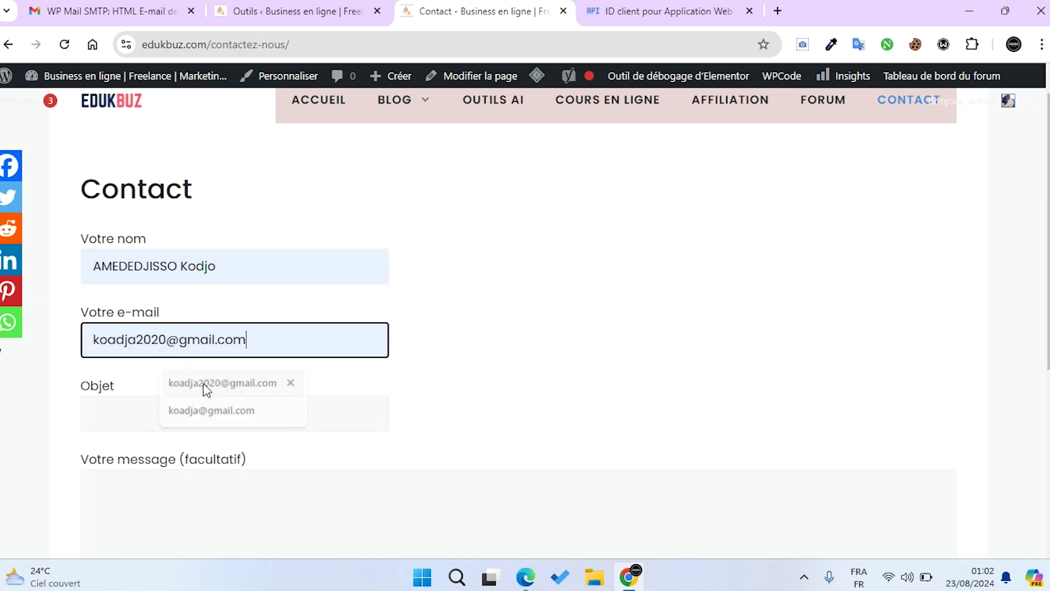
click(204, 383)
Enter subject 'demande de renseignement' and message 'tuto', then submit the contact form
click(211, 413)
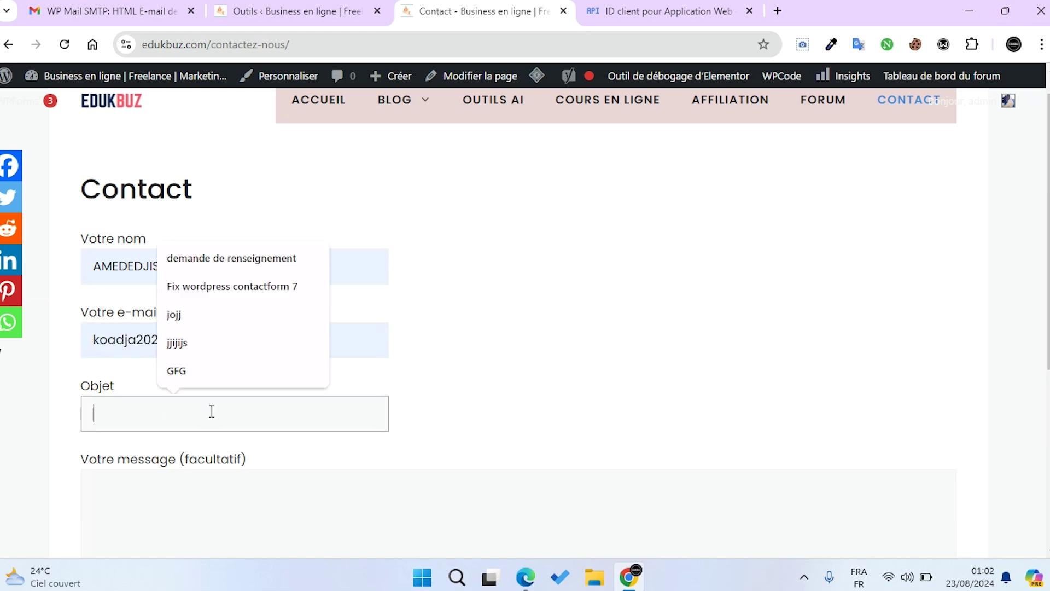
click(279, 257)
scroll(270, 343, down, 4)
click(271, 343)
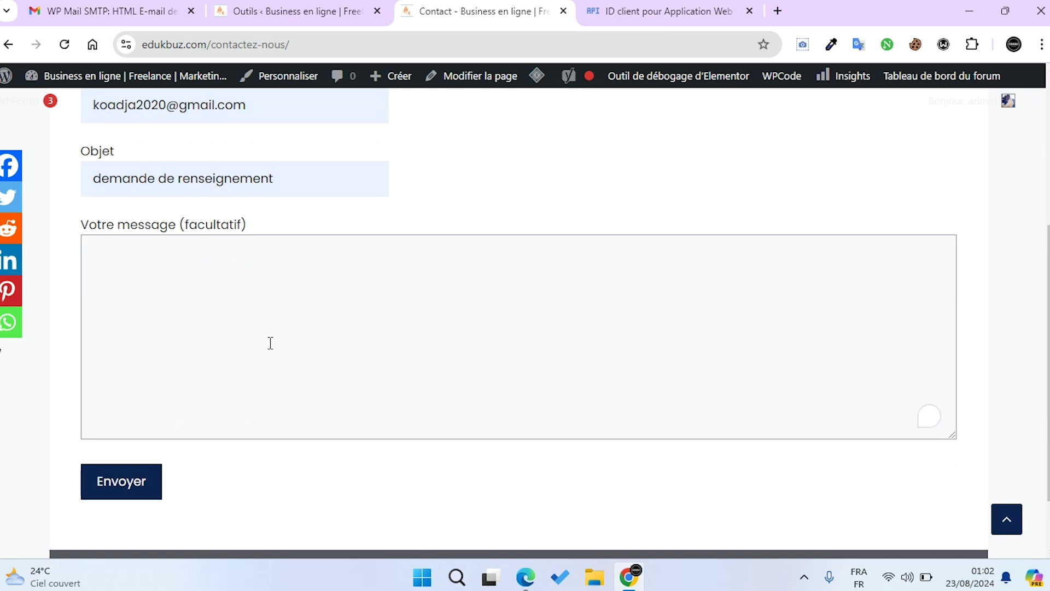
text(tuto)
scroll(276, 350, down, 1)
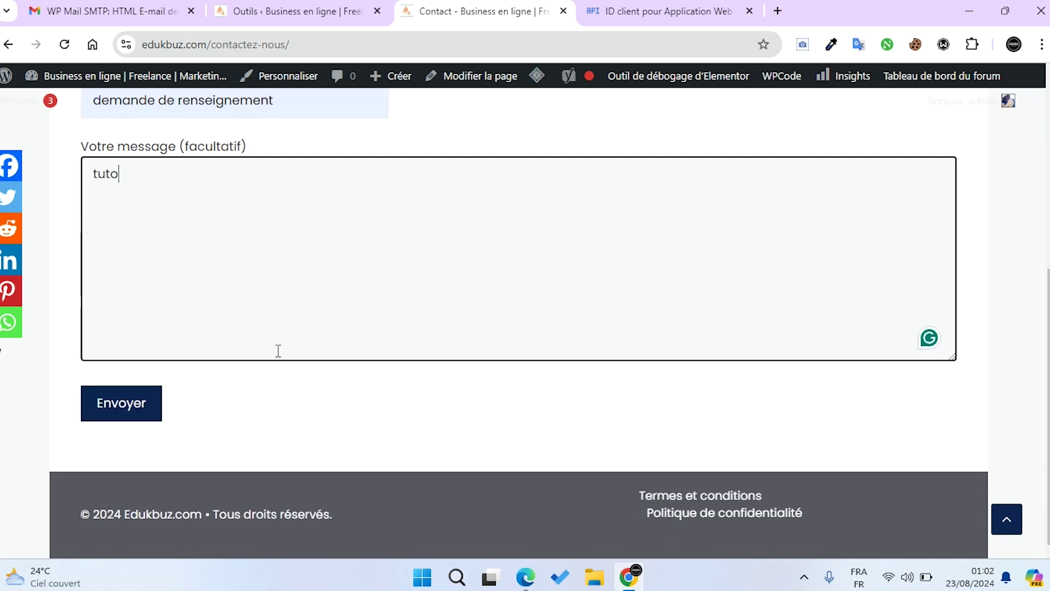
click(136, 404)
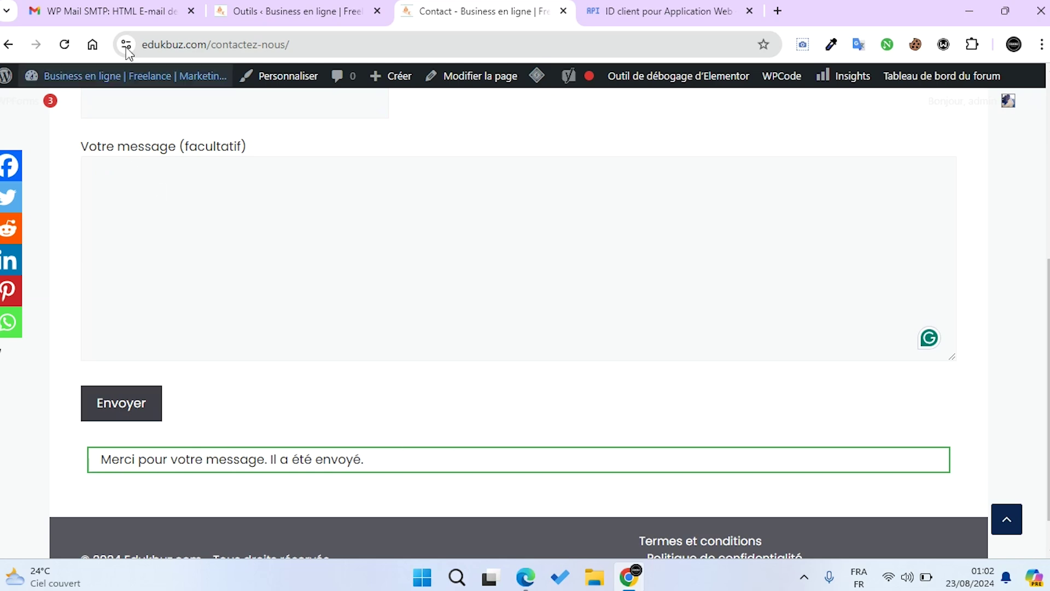
Open the new 'demande de renseignement' email in the Gmail inbox
click(127, 13)
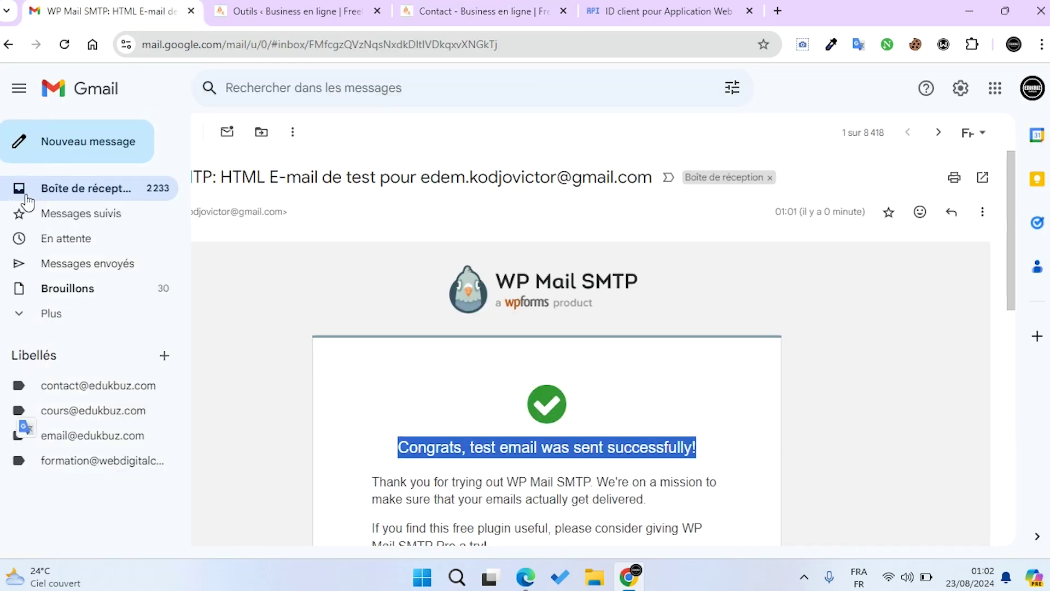
click(50, 189)
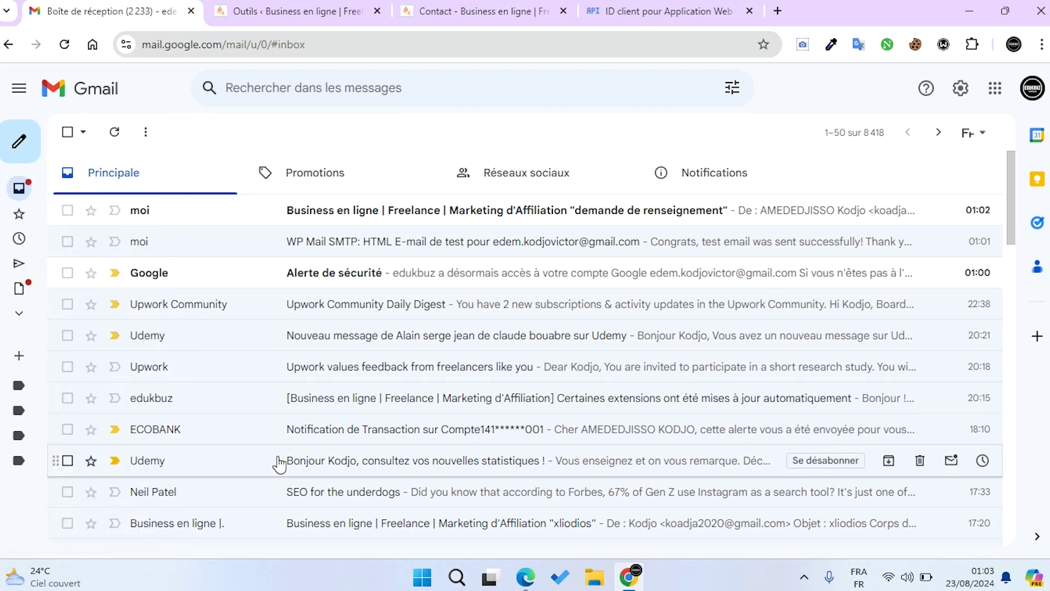
click(302, 221)
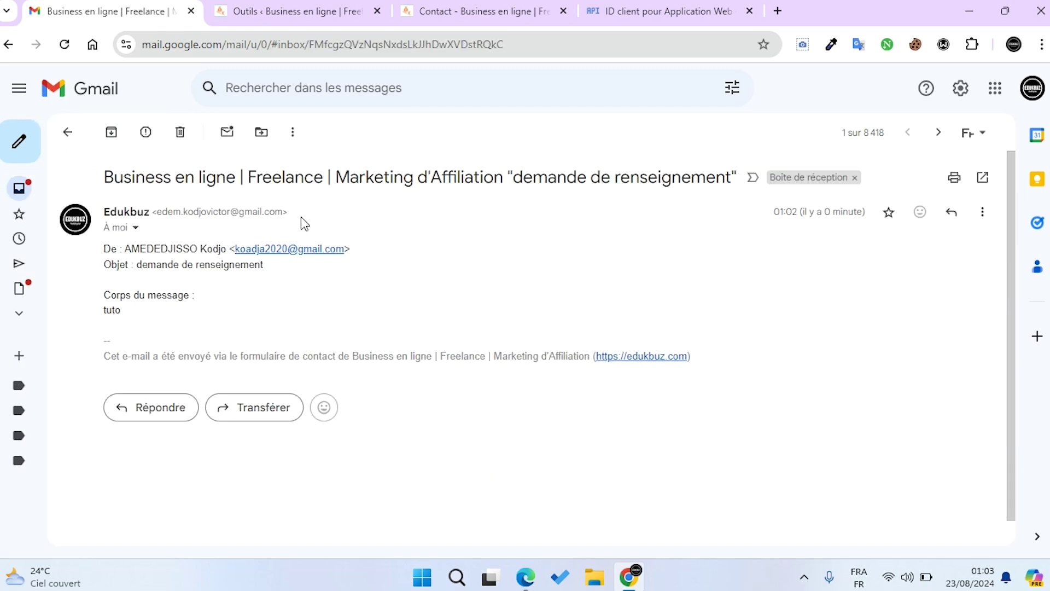